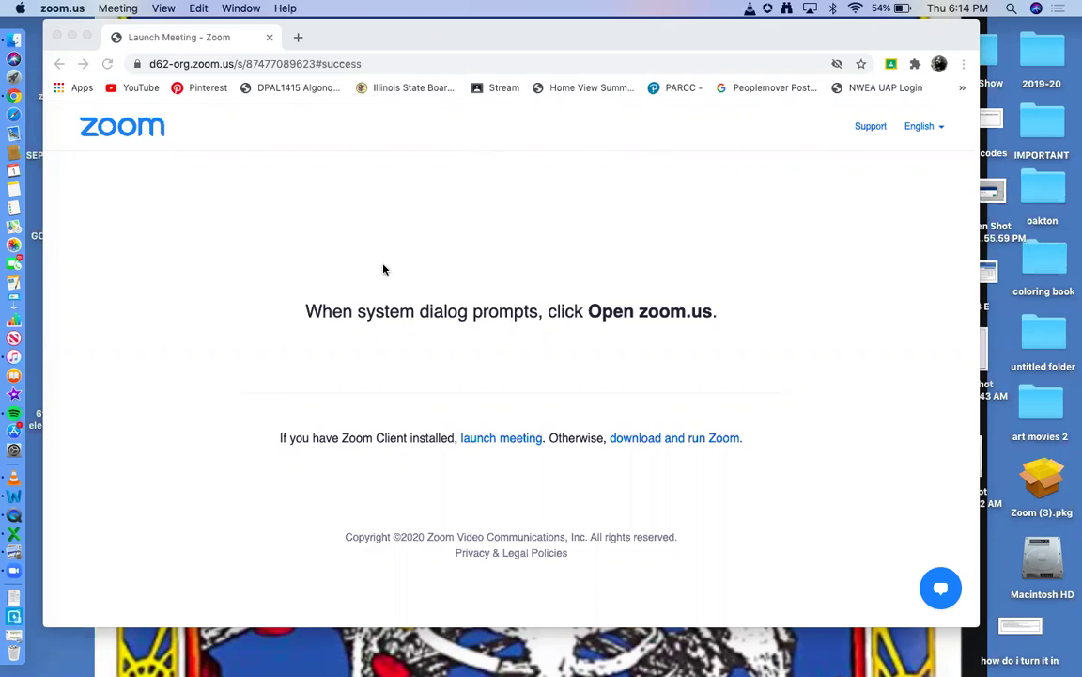
- Open Google Classroom from the saved bookmarks and enter the 7TH GRADE ART 7A-3 class
left_click(962, 88)
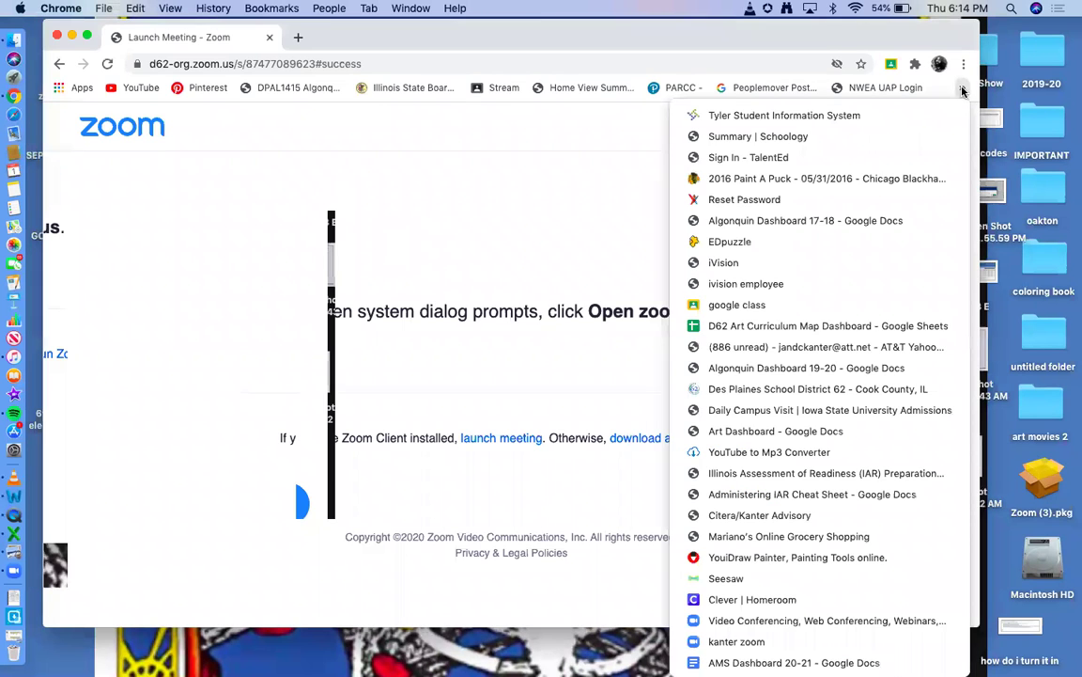
left_click(738, 304)
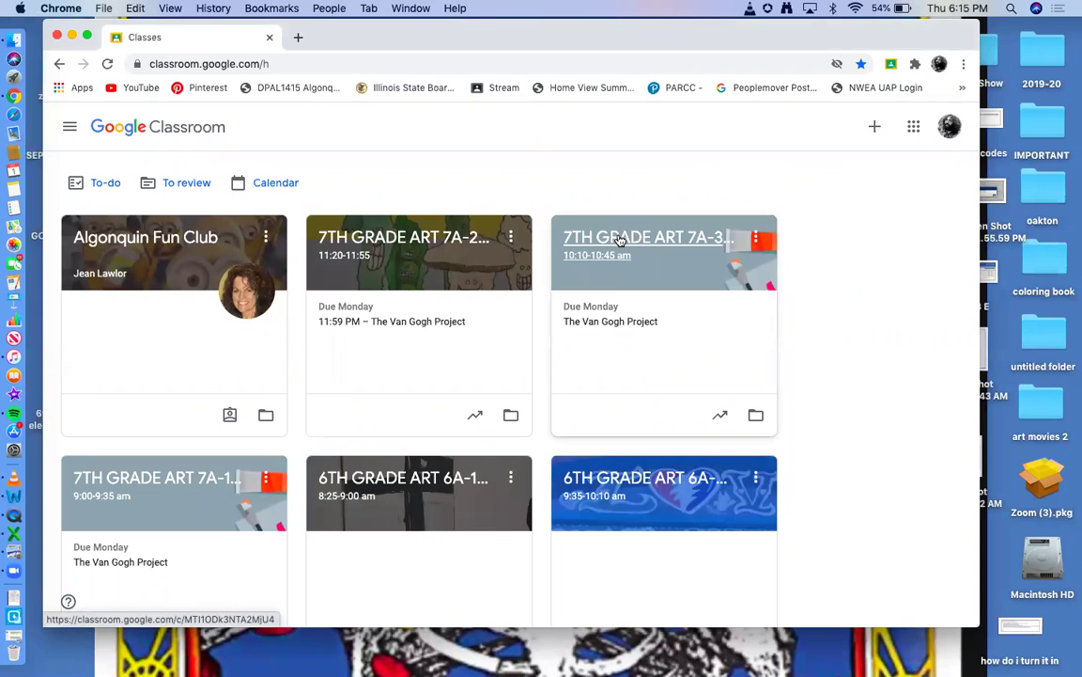
left_click(620, 240)
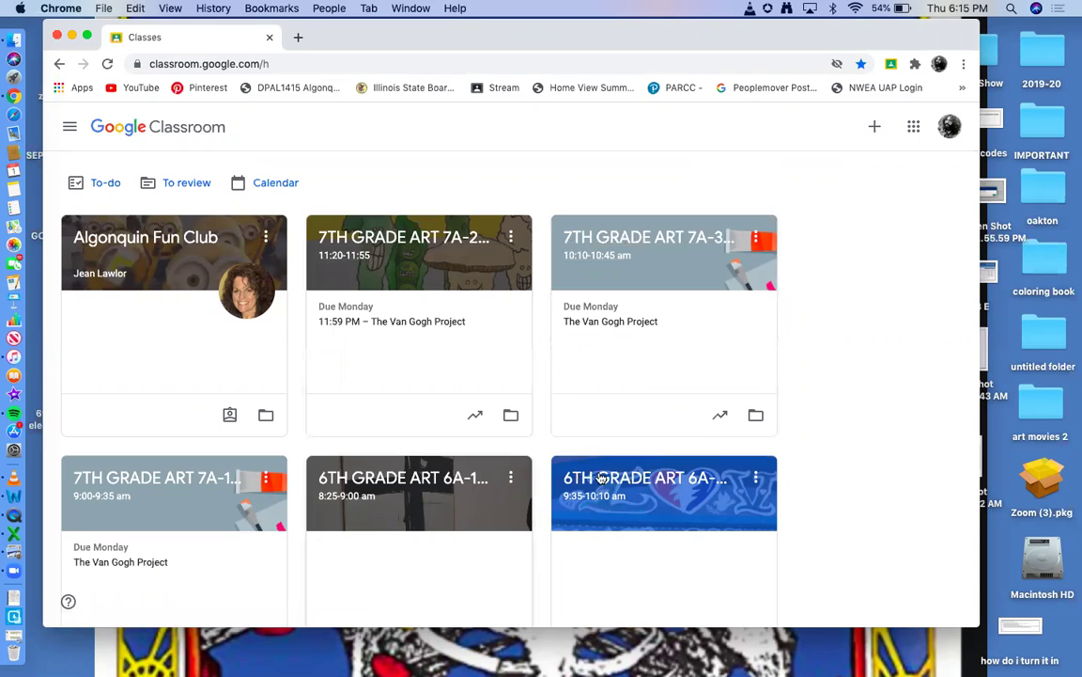
left_click(678, 268)
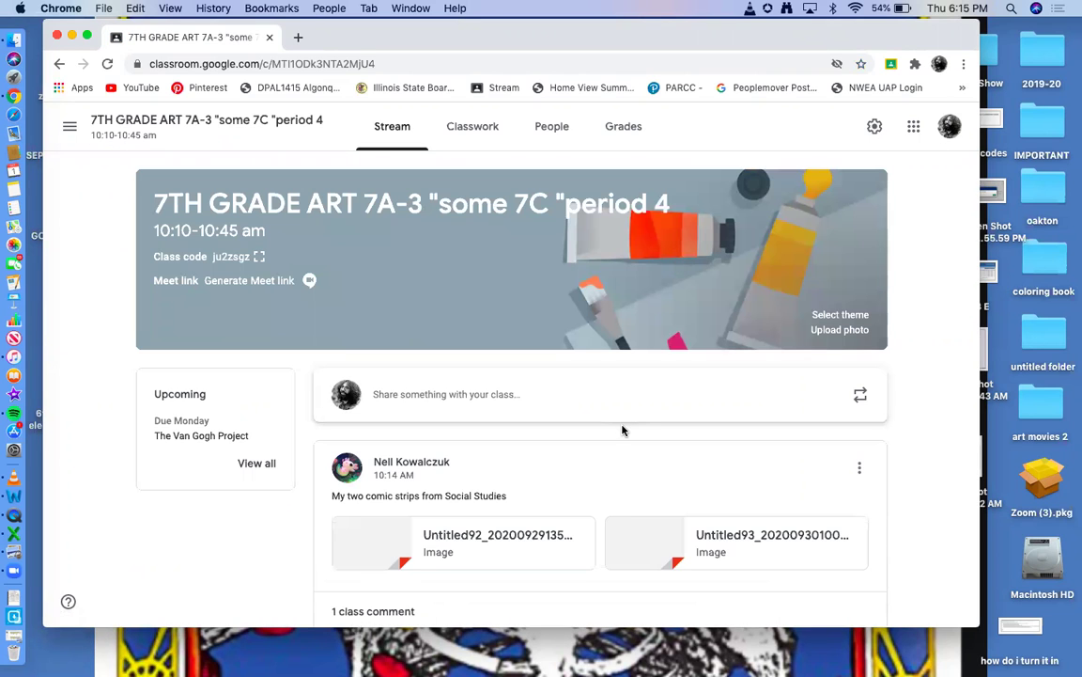
- Find the Aug 31 post in the class stream with the YouiDraw Painter attachment and open it
scroll(622, 430, "down", 5)
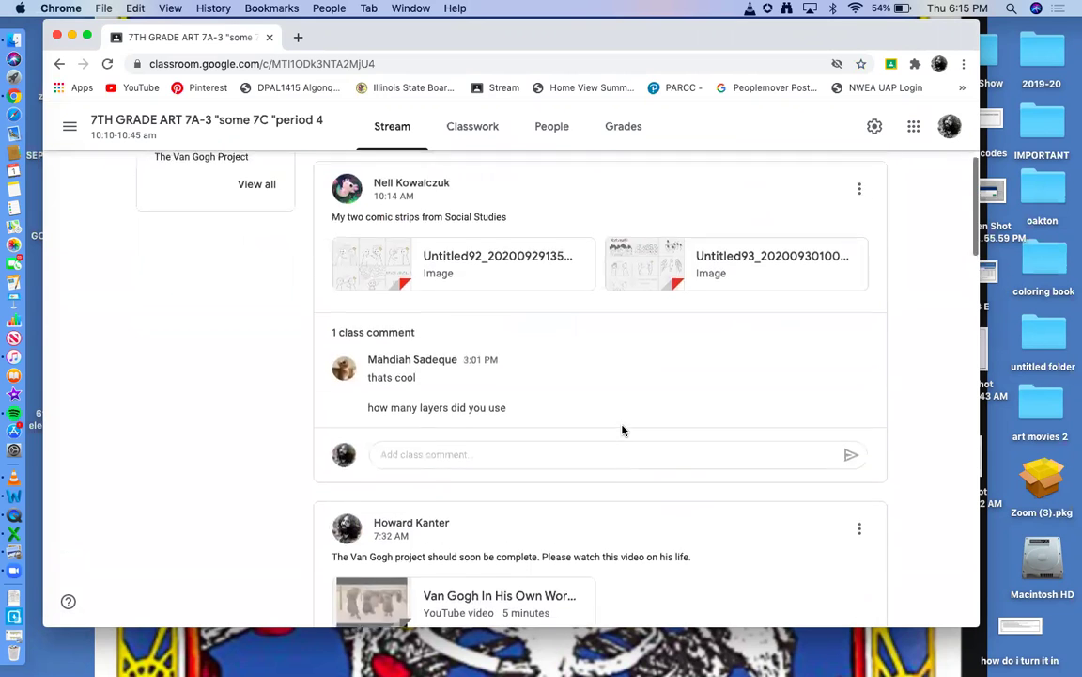
scroll(622, 430, "down", 5)
scroll(622, 428, "up", 7)
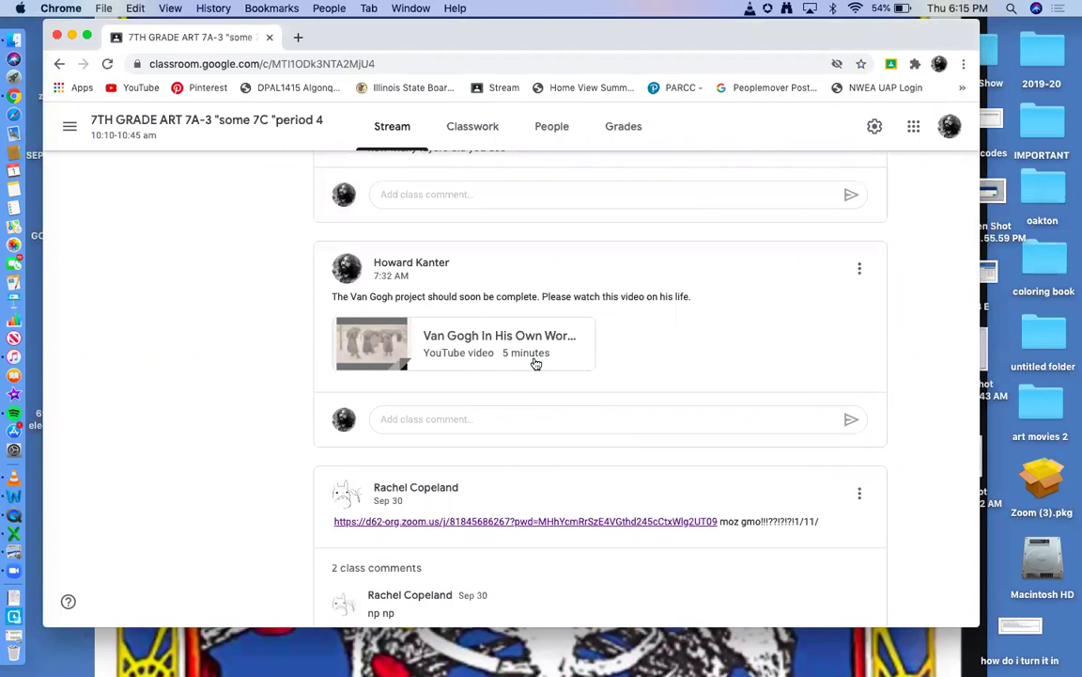
scroll(557, 380, "down", 6)
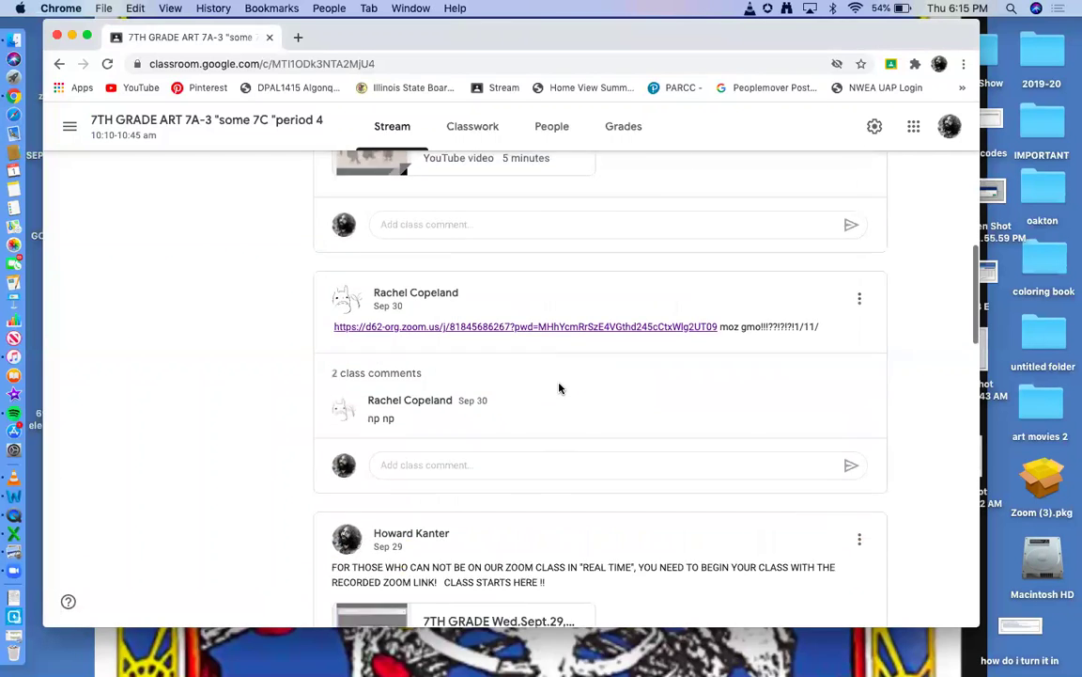
scroll(559, 389, "down", 3)
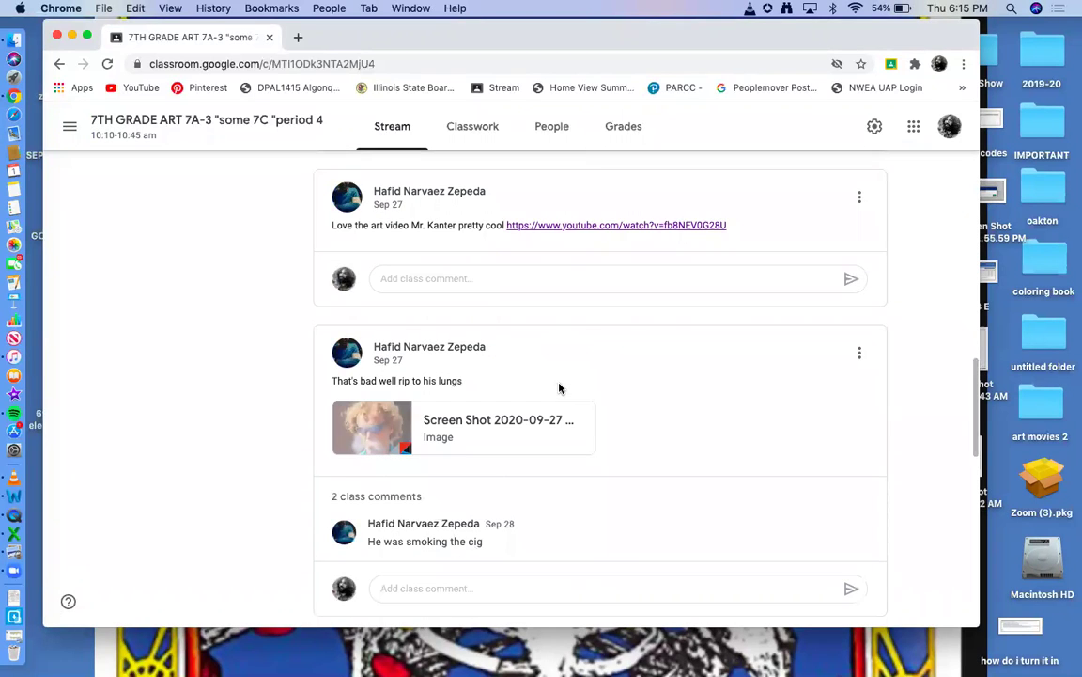
scroll(560, 388, "down", 1)
scroll(559, 388, "down", 2)
scroll(559, 388, "down", 5)
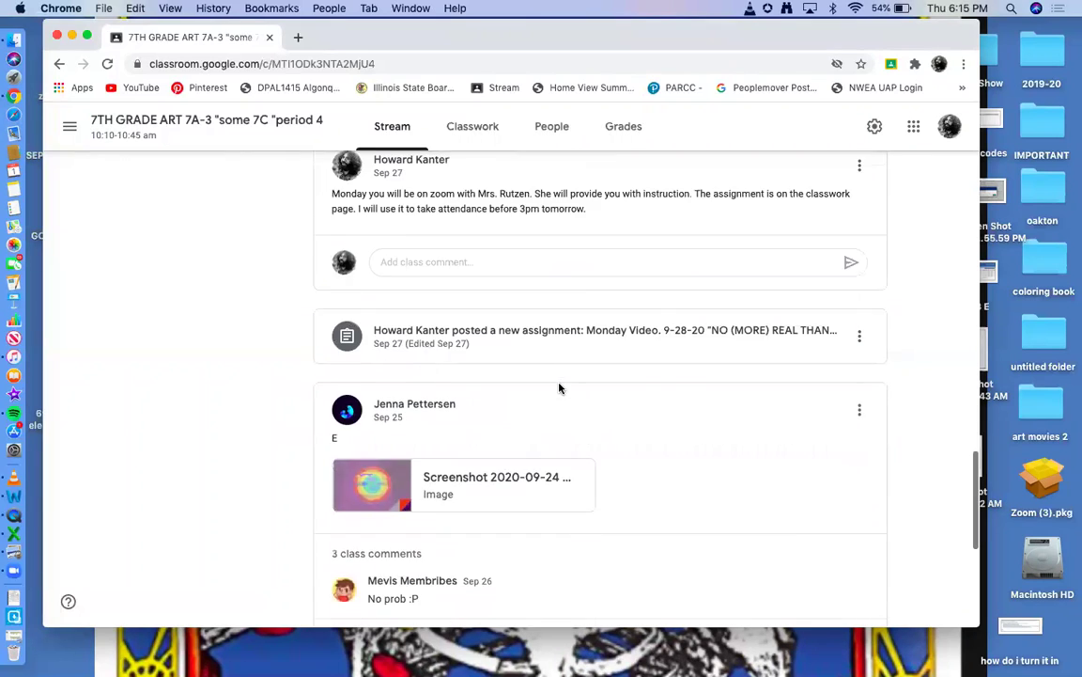
scroll(559, 388, "down", 3)
scroll(559, 389, "down", 3)
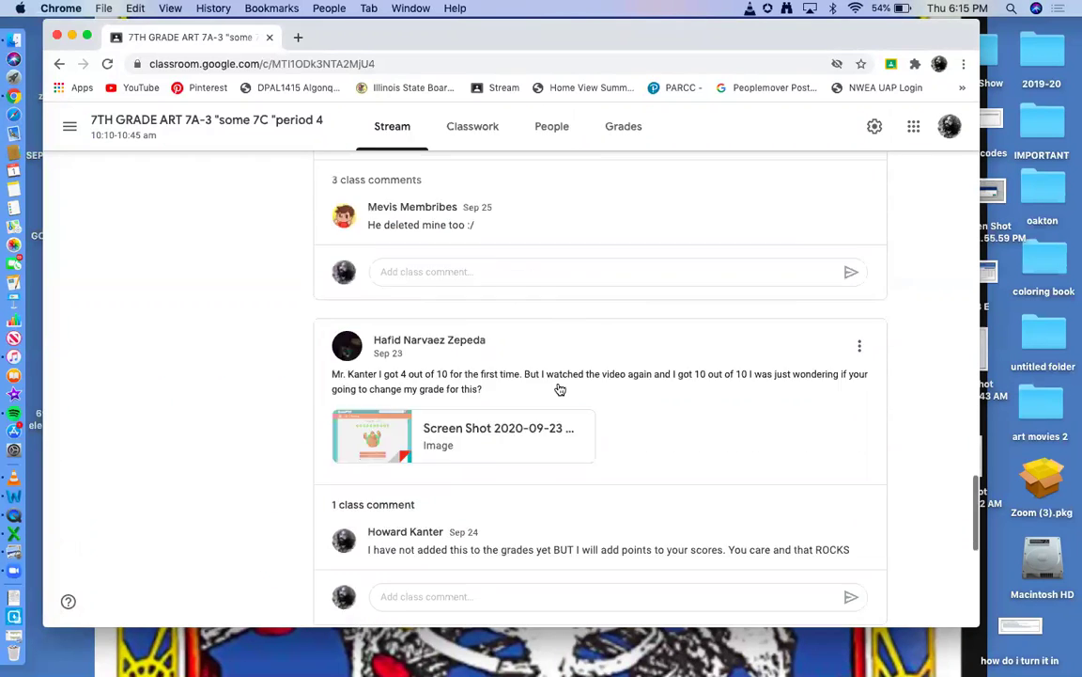
scroll(559, 388, "down", 7)
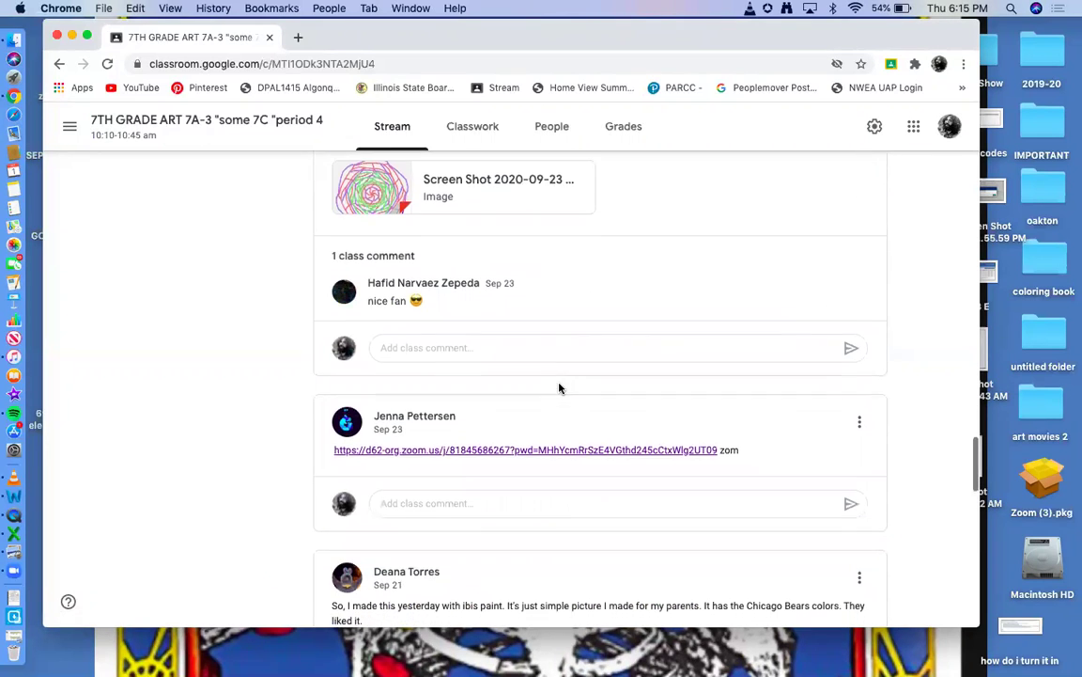
scroll(559, 388, "down", 7)
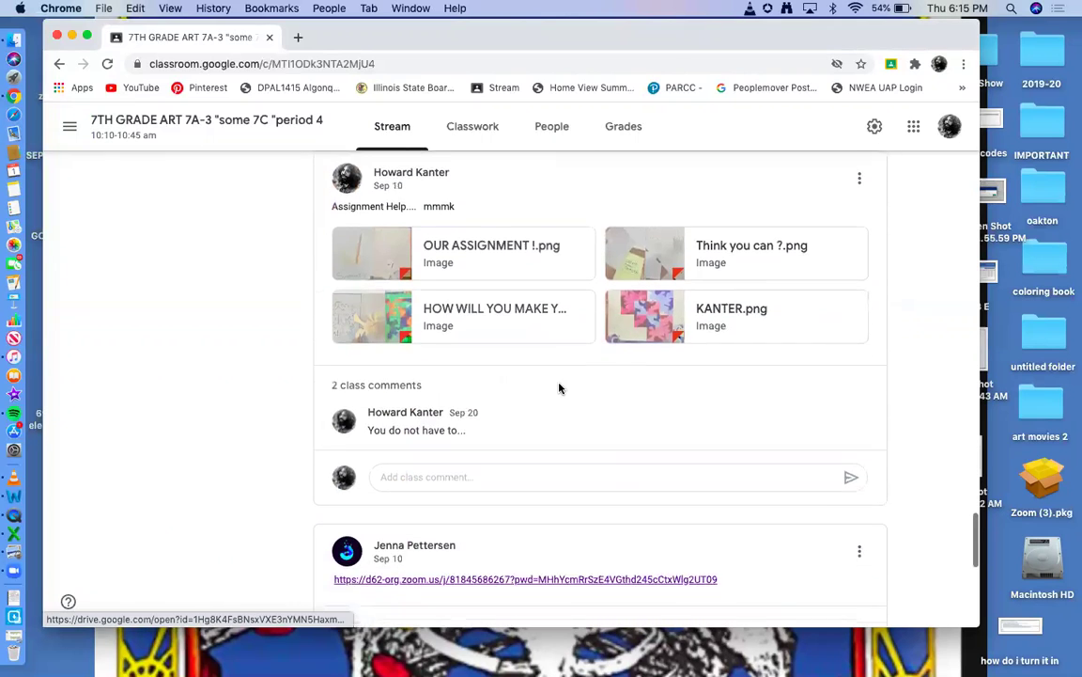
scroll(559, 388, "down", 10)
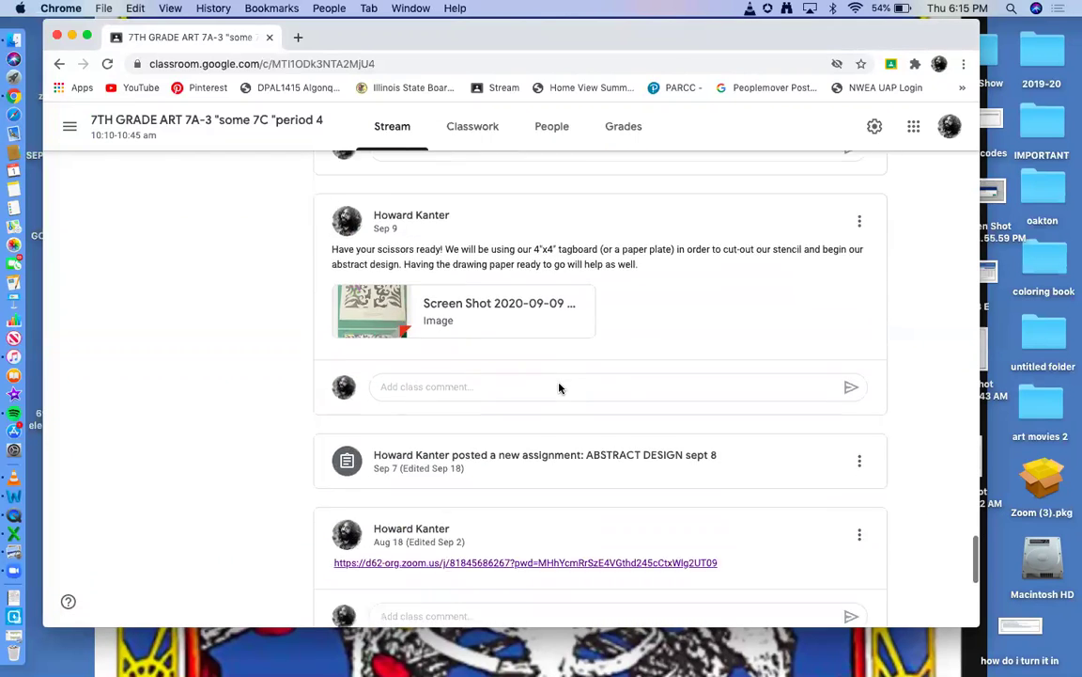
scroll(557, 387, "down", 2)
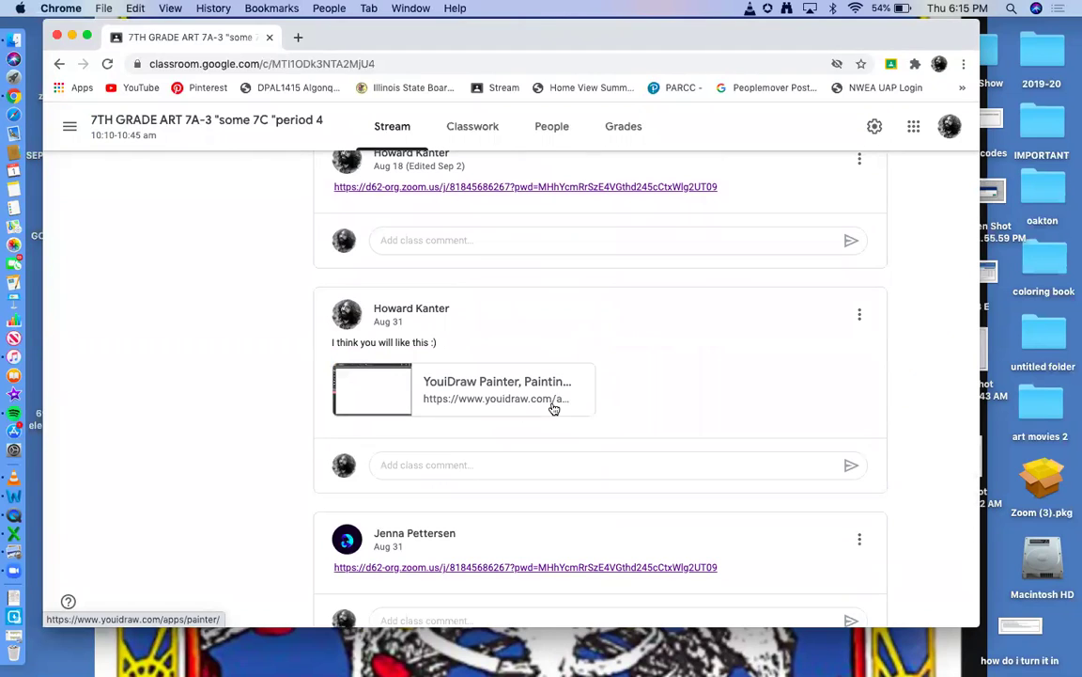
left_click(348, 401)
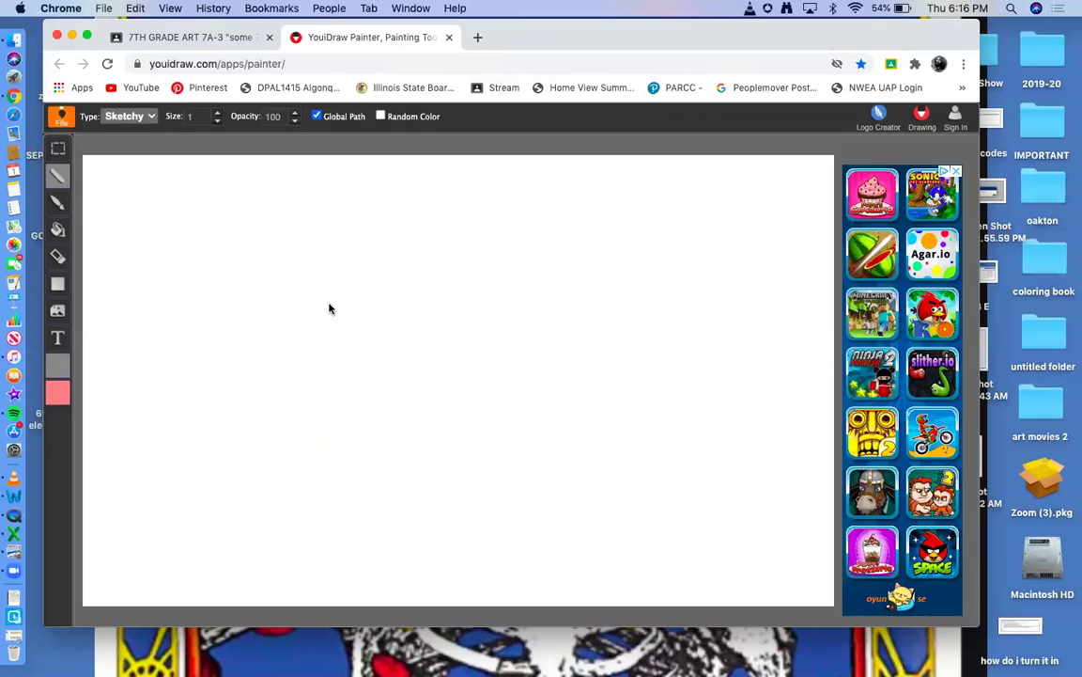
- Sketch the left eye with the Sketchy brush type, and draw its eyebrow and the nose with the Shaded type
mouse_move(321, 313)
left_mouse_down()
mouse_move(312, 346)
mouse_move(363, 334)
mouse_move(365, 346)
left_mouse_up()
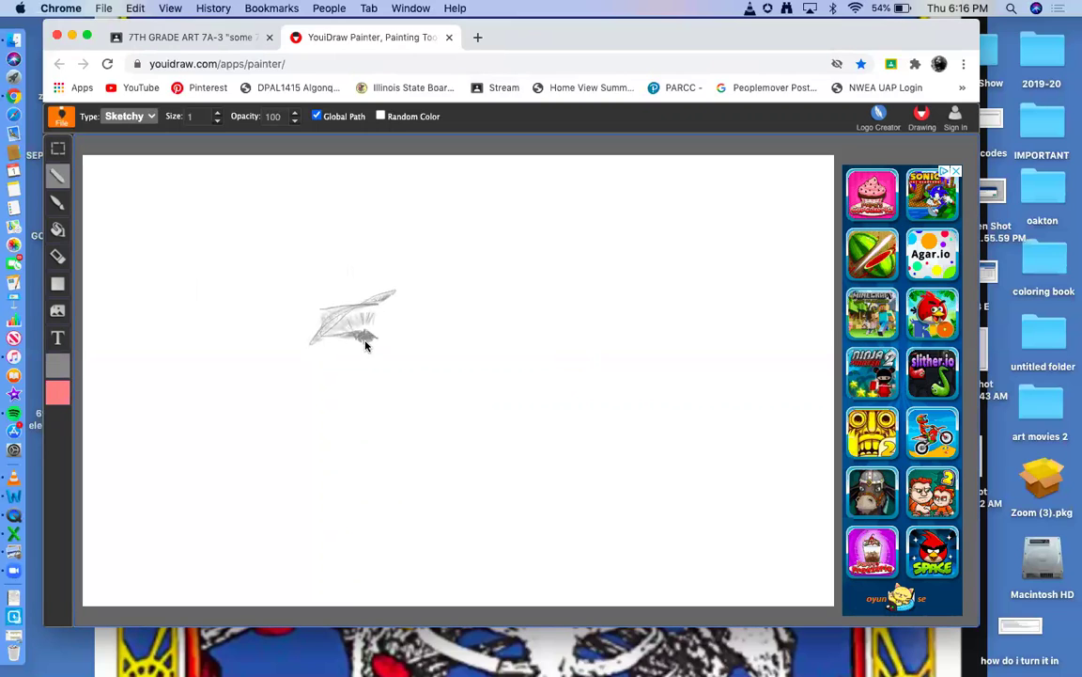
left_click(148, 113)
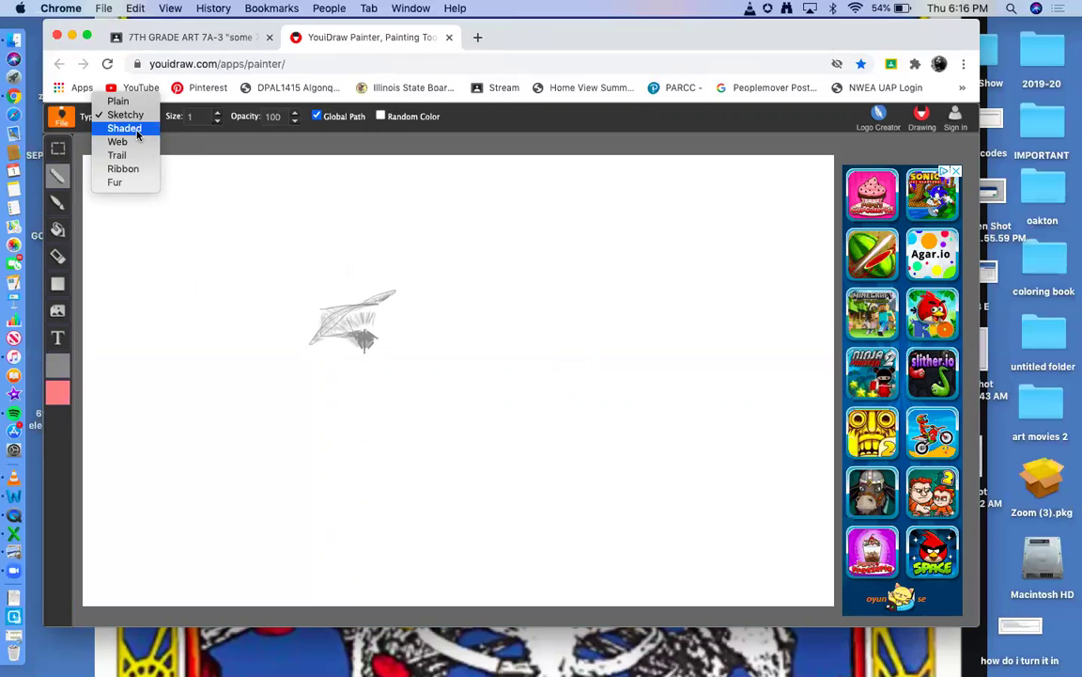
left_click(131, 129)
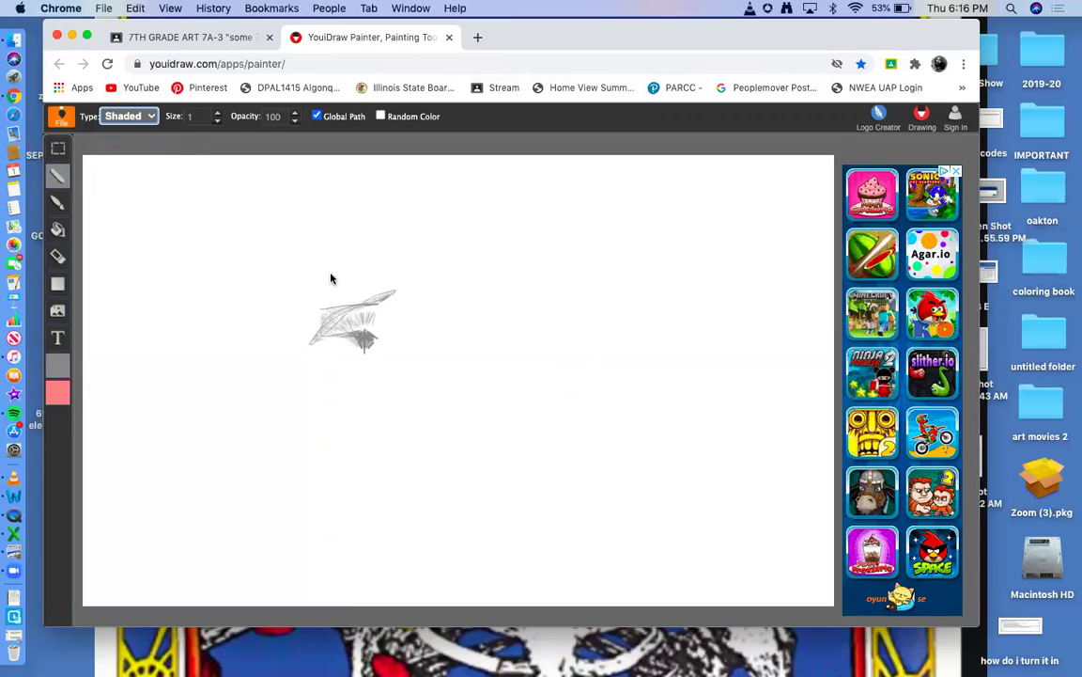
mouse_move(331, 279)
left_mouse_down()
mouse_move(355, 282)
mouse_move(291, 299)
mouse_move(300, 291)
mouse_move(385, 295)
mouse_move(400, 305)
mouse_move(414, 352)
left_mouse_up()
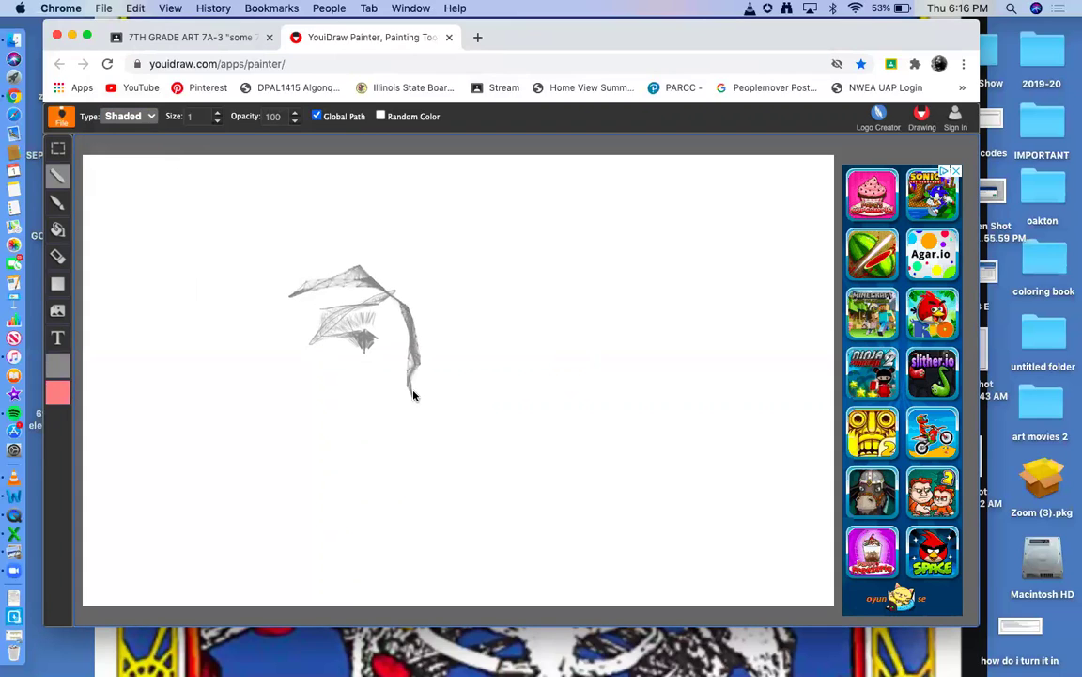
mouse_move(414, 394)
left_mouse_down()
mouse_move(408, 431)
mouse_move(463, 440)
mouse_move(441, 438)
mouse_move(480, 421)
left_mouse_up()
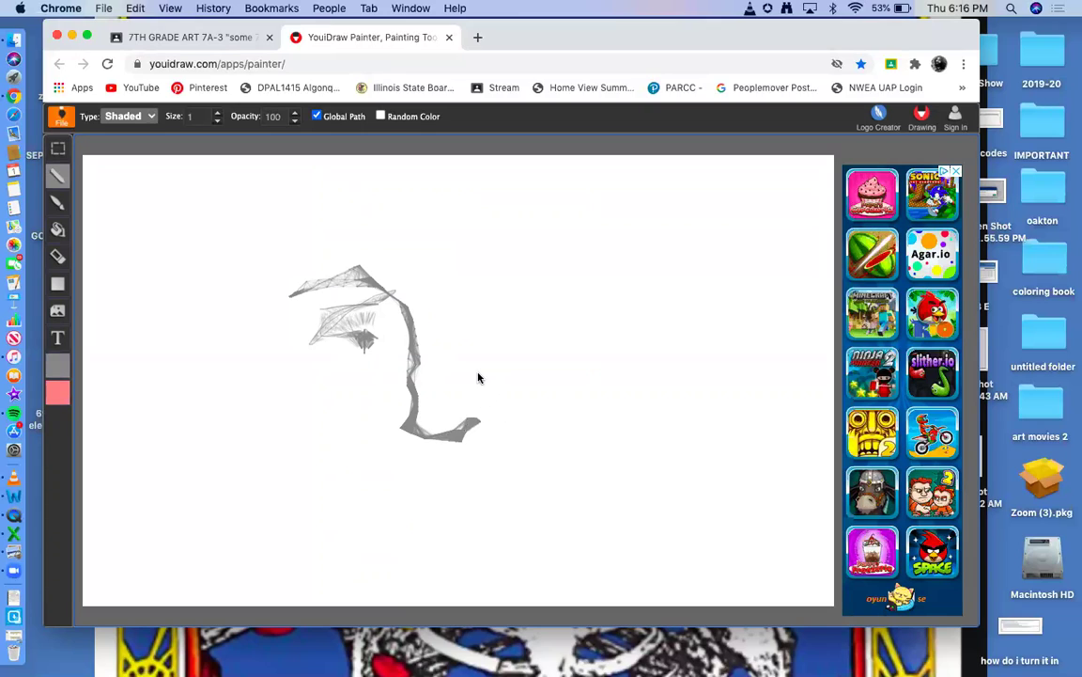
left_click_drag(479, 373, 483, 372)
left_click_drag(499, 417, 500, 415)
- Draw the right eye and its eyebrow with shaded strokes, and add shading beside the left eye and nose bridge
mouse_move(476, 320)
left_mouse_down()
mouse_move(544, 319)
mouse_move(514, 311)
mouse_move(504, 337)
left_mouse_up()
mouse_move(517, 280)
left_mouse_down()
mouse_move(453, 293)
mouse_move(488, 277)
mouse_move(523, 281)
mouse_move(461, 260)
left_mouse_up()
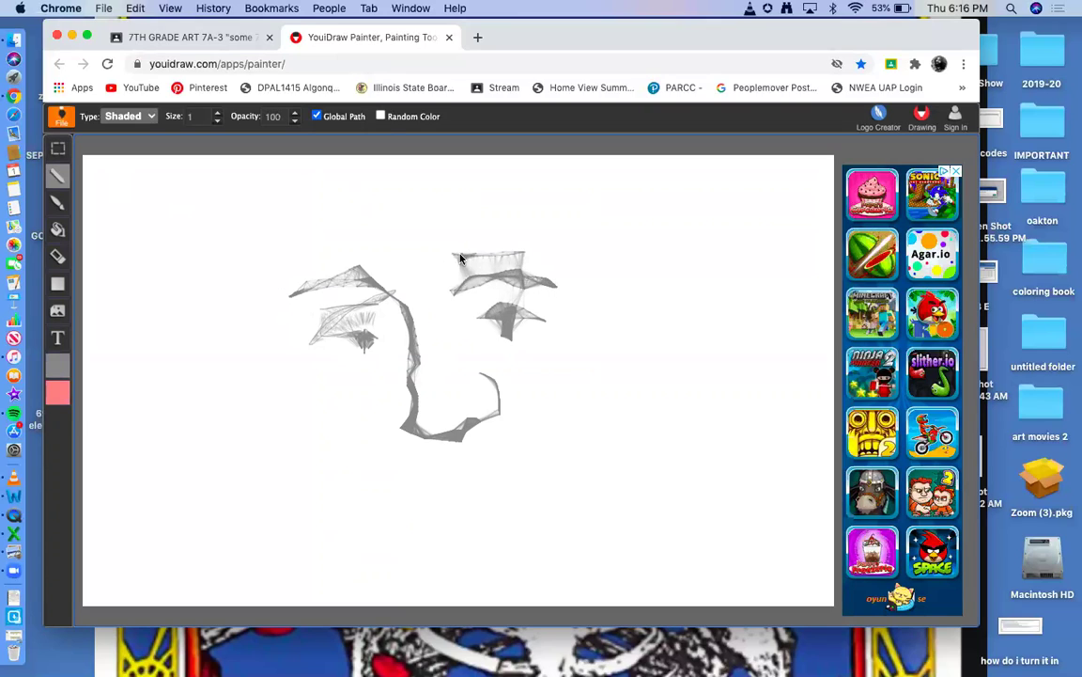
mouse_move(311, 350)
left_mouse_down()
mouse_move(328, 363)
mouse_move(315, 343)
left_mouse_up()
mouse_move(398, 337)
left_mouse_down()
mouse_move(406, 362)
mouse_move(414, 345)
left_mouse_up()
- Draw the left contour of the face from the temple down past the cheek to the corner of the mouth
mouse_move(278, 241)
left_mouse_down()
mouse_move(292, 315)
mouse_move(327, 365)
left_mouse_up()
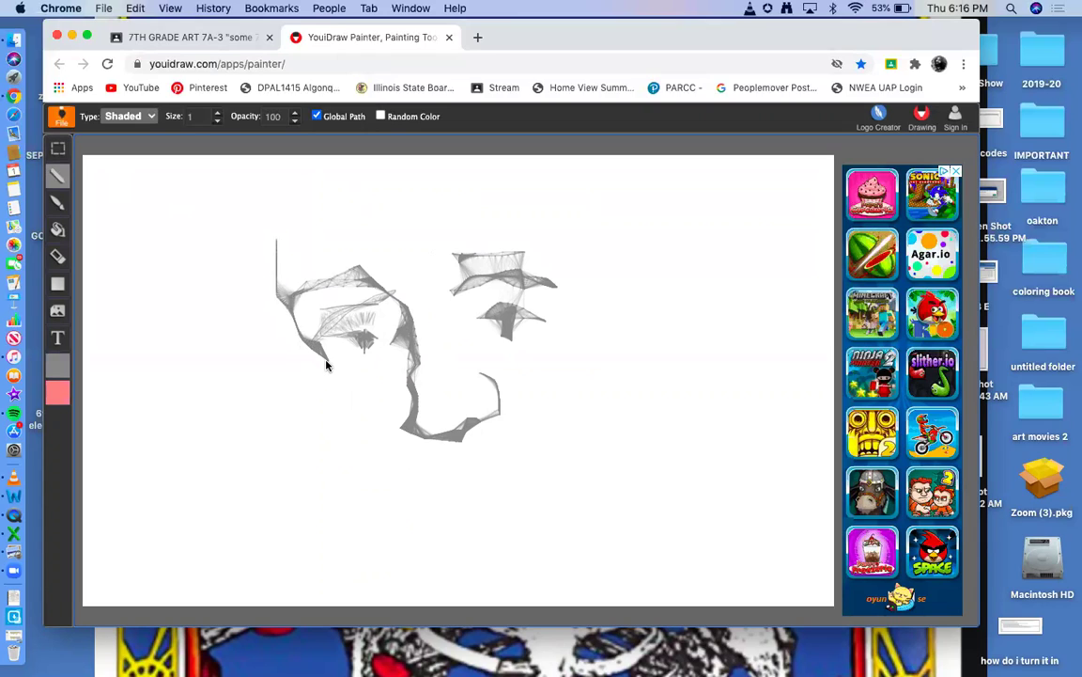
mouse_move(357, 457)
left_mouse_down()
mouse_move(356, 437)
mouse_move(386, 447)
mouse_move(394, 479)
mouse_move(367, 451)
mouse_move(398, 507)
mouse_move(426, 529)
left_mouse_up()
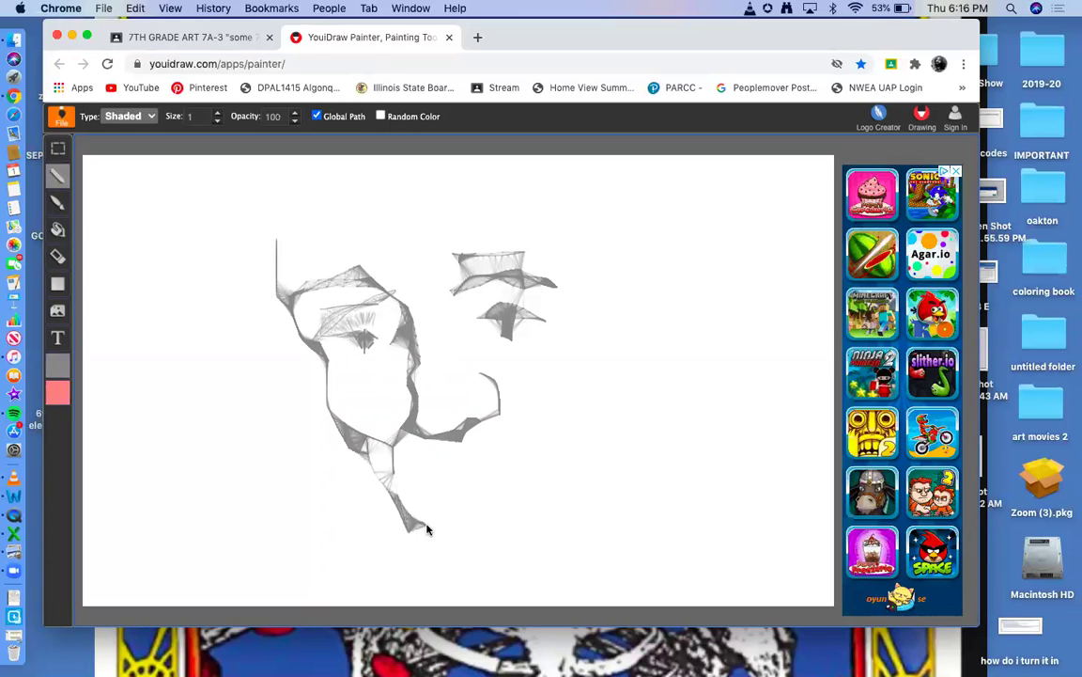
right_click(415, 496)
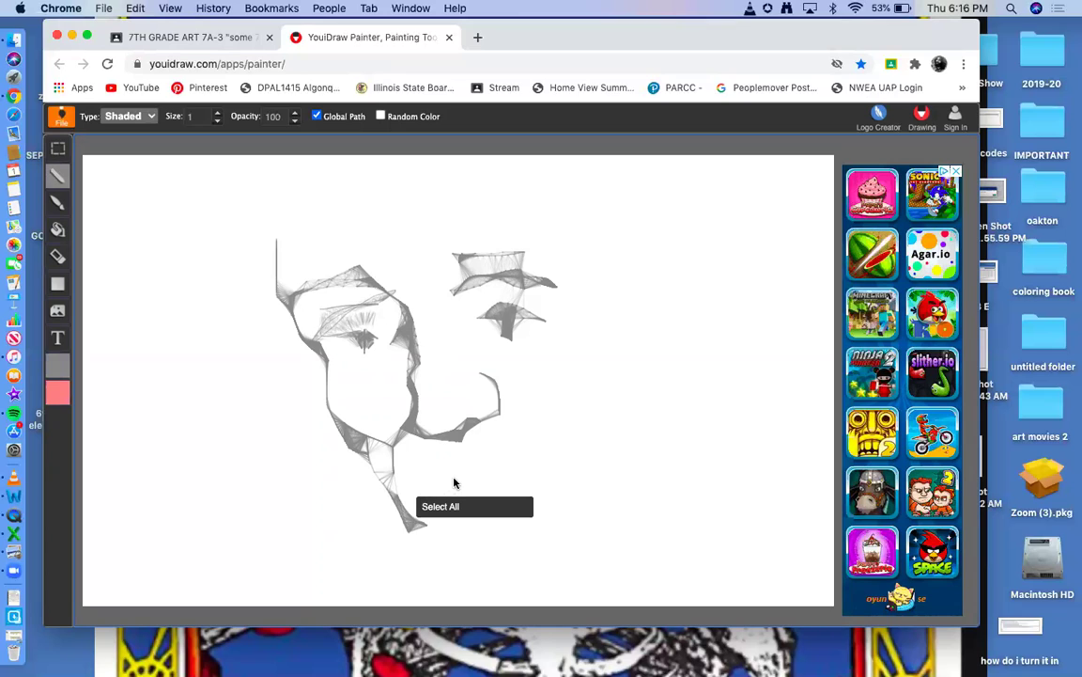
left_click(415, 494)
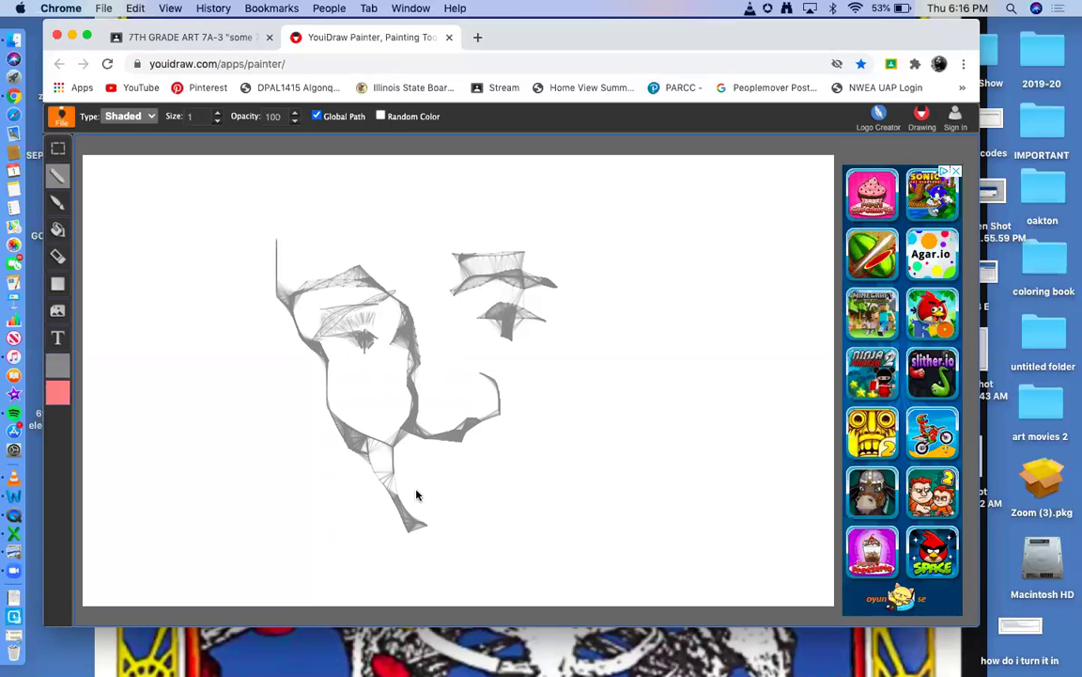
- Draw the lips and add the cheek fold running from the nostril down beside the mouth
mouse_move(392, 493)
left_mouse_down()
mouse_move(492, 466)
mouse_move(538, 476)
mouse_move(472, 497)
mouse_move(497, 517)
mouse_move(543, 496)
mouse_move(515, 514)
left_mouse_up()
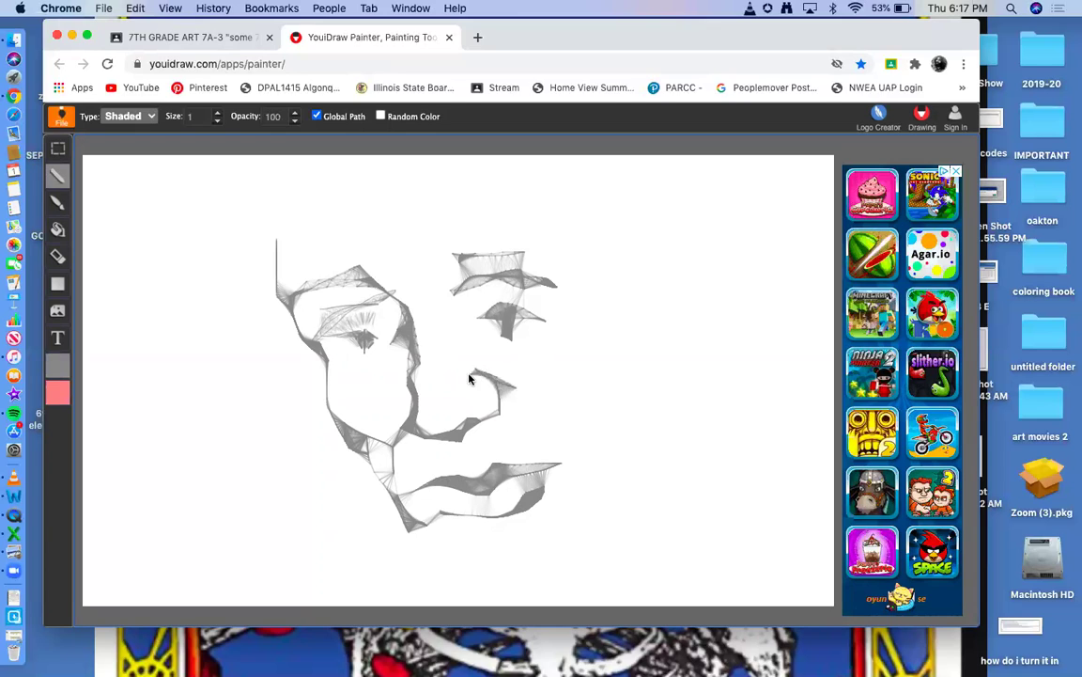
mouse_move(526, 411)
left_mouse_down()
mouse_move(572, 428)
mouse_move(592, 470)
mouse_move(579, 482)
mouse_move(590, 503)
left_mouse_up()
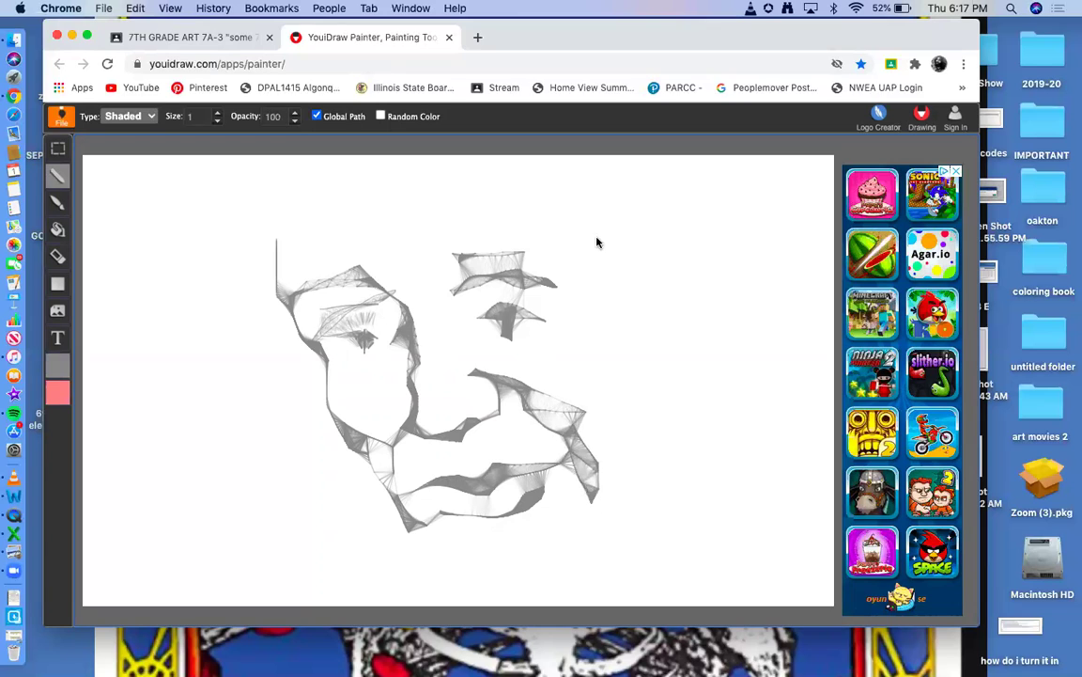
- Draw the hair and contour on the right side of the face, continuing along the jaw and around the chin
mouse_move(599, 213)
left_mouse_down()
mouse_move(600, 308)
mouse_move(648, 308)
left_mouse_up()
left_click_drag(641, 362, 655, 410)
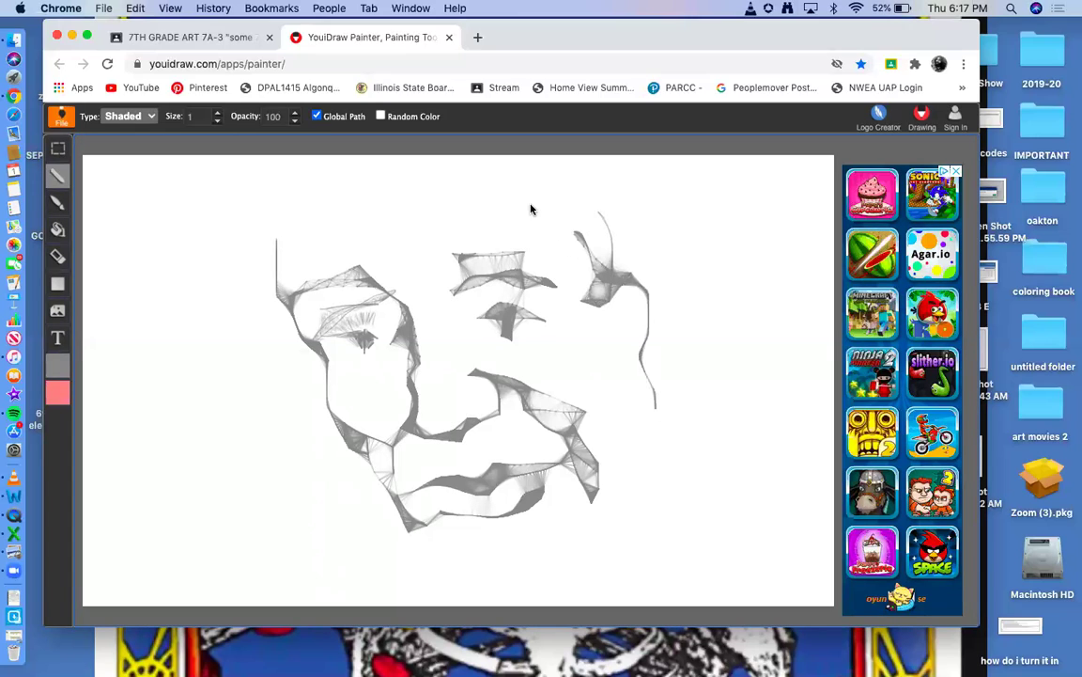
mouse_move(526, 203)
left_mouse_down()
mouse_move(550, 210)
mouse_move(576, 195)
mouse_move(555, 221)
mouse_move(611, 226)
mouse_move(564, 156)
mouse_move(515, 165)
mouse_move(573, 213)
left_mouse_up()
mouse_move(642, 268)
left_mouse_down()
mouse_move(625, 309)
mouse_move(642, 392)
mouse_move(623, 382)
mouse_move(651, 480)
mouse_move(644, 471)
mouse_move(640, 510)
mouse_move(623, 503)
mouse_move(594, 569)
mouse_move(580, 535)
mouse_move(587, 512)
mouse_move(578, 526)
left_mouse_up()
mouse_move(418, 528)
left_mouse_down()
mouse_move(449, 542)
mouse_move(476, 580)
mouse_move(541, 583)
mouse_move(576, 570)
mouse_move(551, 558)
left_mouse_up()
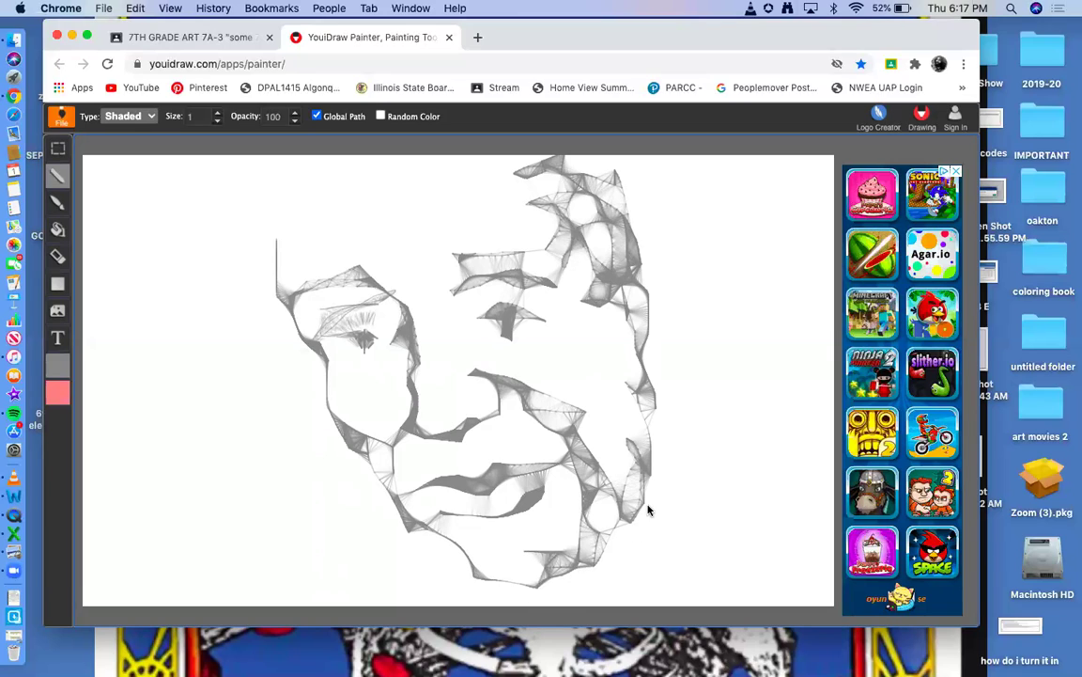
left_click_drag(659, 396, 631, 500)
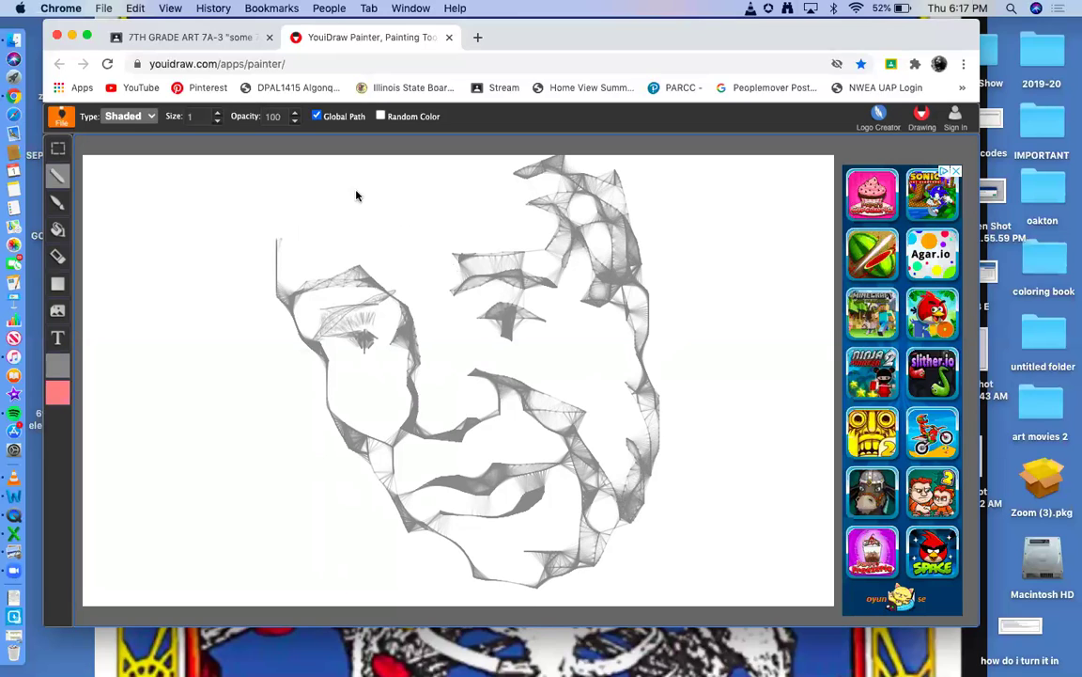
- Add hair strokes over the left side of the forehead and thicken the outlines of the left temple and right jaw
mouse_move(371, 170)
left_mouse_down()
mouse_move(296, 232)
mouse_move(319, 169)
mouse_move(268, 237)
mouse_move(287, 161)
mouse_move(250, 229)
mouse_move(236, 143)
mouse_move(223, 177)
mouse_move(276, 270)
left_mouse_up()
left_click_drag(276, 326, 318, 390)
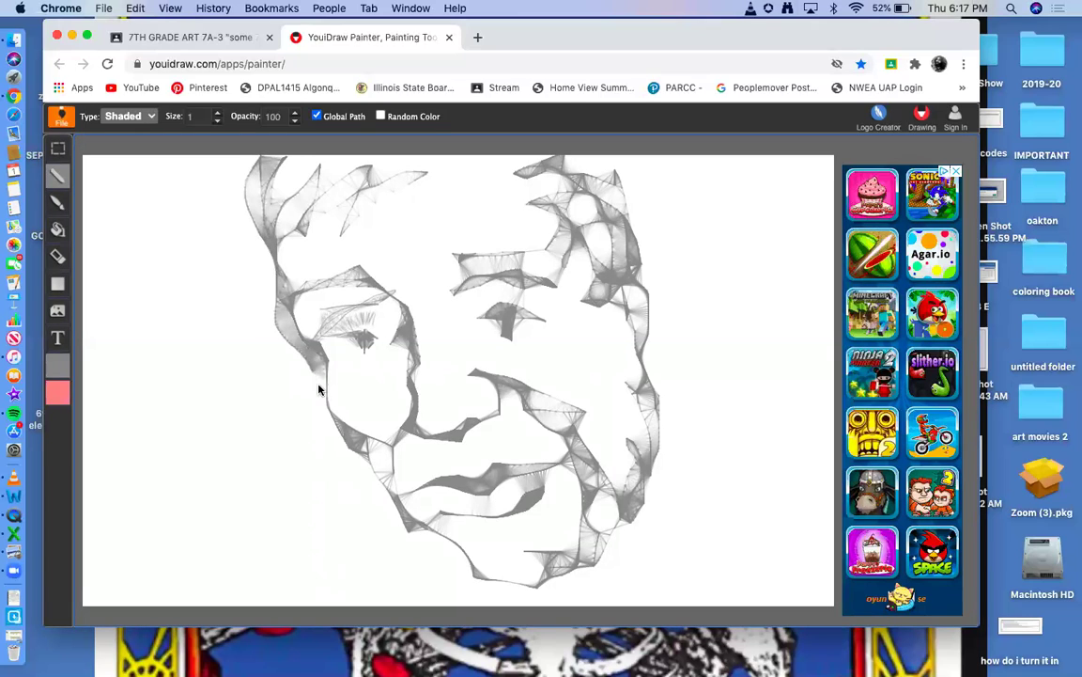
left_click_drag(663, 416, 631, 525)
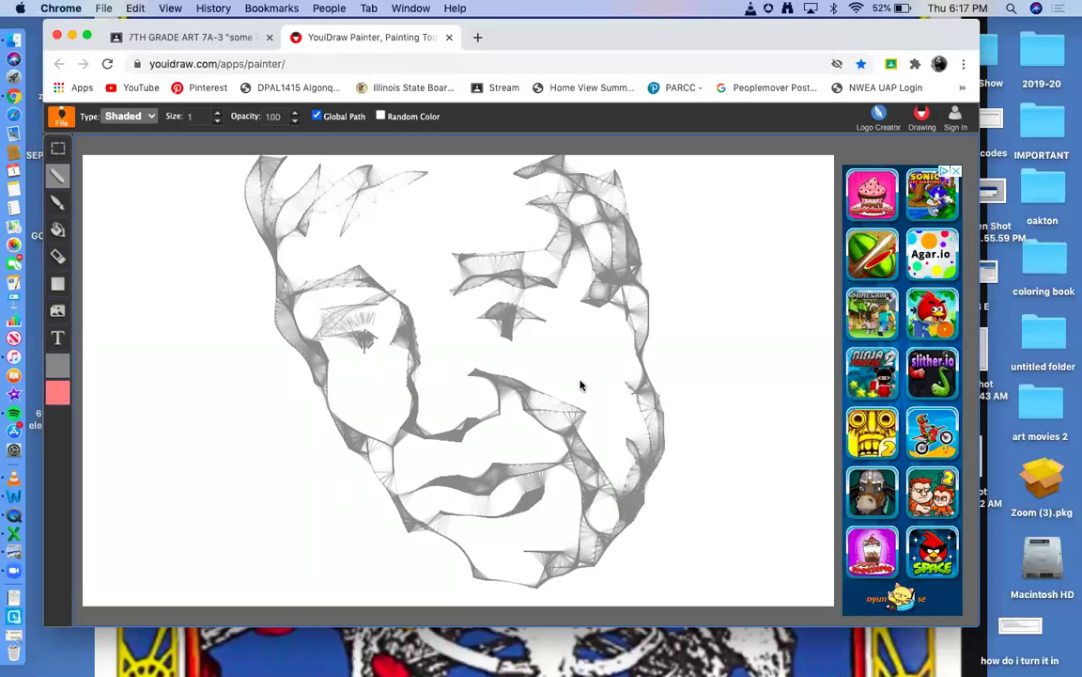
- Add a shaded line along the right cheek and deepen the shading around the right eye socket and brow
left_click_drag(602, 345, 619, 396)
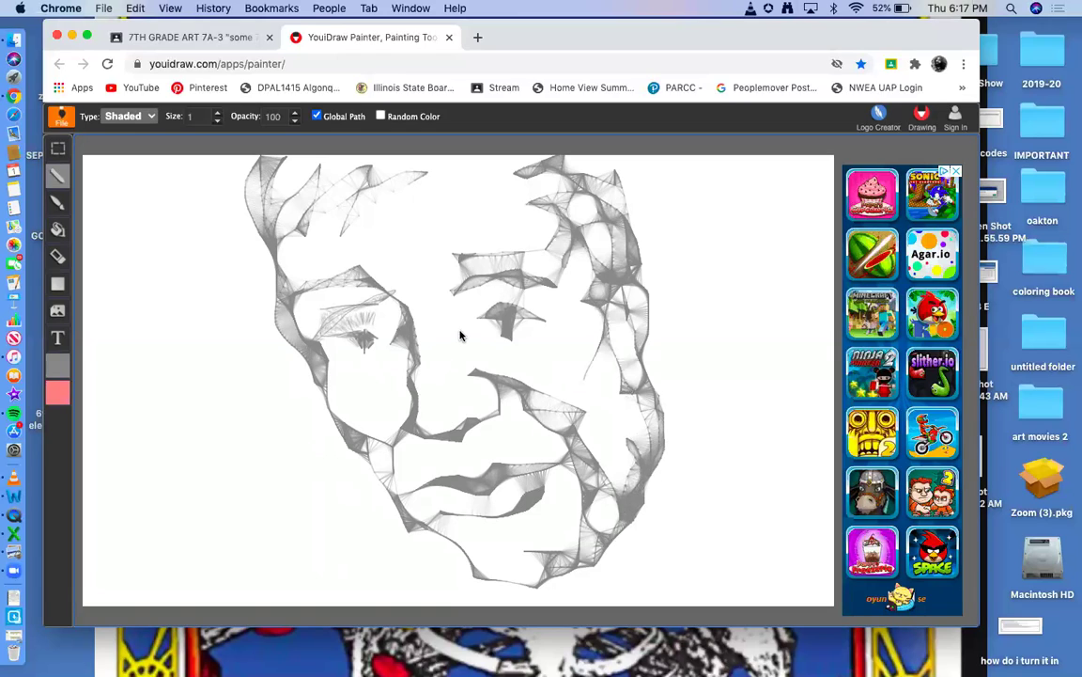
left_click_drag(452, 291, 460, 321)
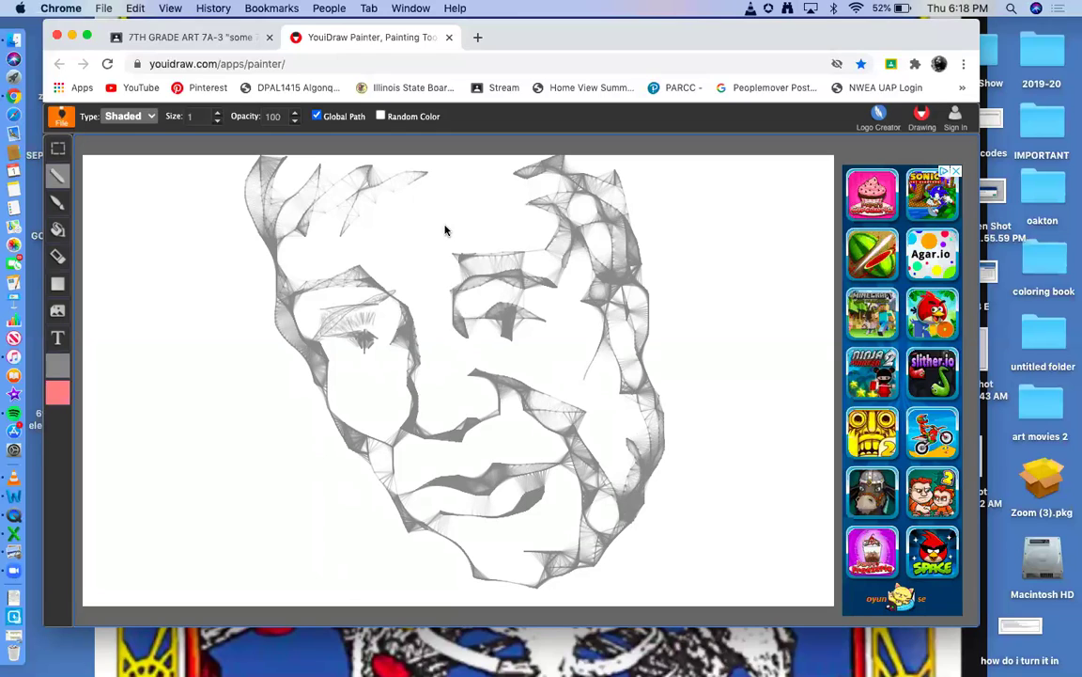
left_click_drag(436, 250, 498, 234)
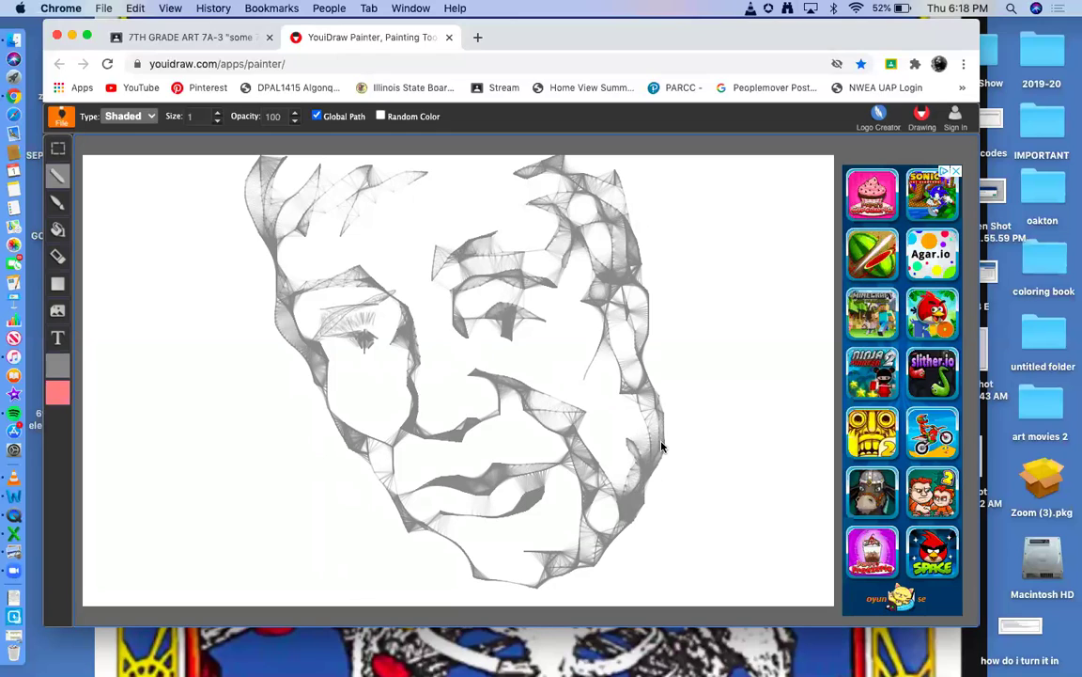
- Draw the neck and shoulder on the right of the portrait and the collar beneath the chin with the Shaded brush
mouse_move(662, 445)
left_mouse_down()
mouse_move(679, 529)
mouse_move(732, 558)
mouse_move(817, 519)
mouse_move(712, 526)
mouse_move(689, 478)
mouse_move(774, 555)
left_mouse_up()
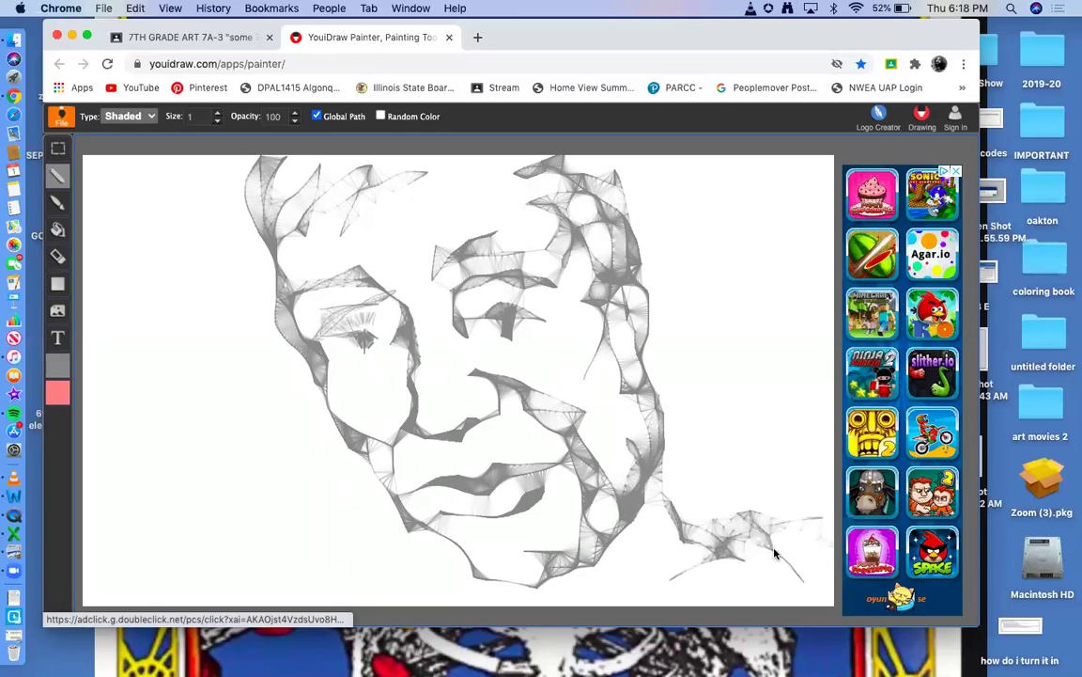
mouse_move(466, 567)
left_mouse_down()
mouse_move(317, 585)
mouse_move(437, 587)
mouse_move(321, 564)
mouse_move(299, 578)
mouse_move(524, 587)
mouse_move(568, 556)
mouse_move(669, 552)
mouse_move(646, 551)
mouse_move(610, 512)
mouse_move(705, 517)
mouse_move(709, 484)
mouse_move(287, 400)
left_mouse_up()
- Fill the background on both sides of the face with random-coloured Fur brush strokes, extending them to the upper right hair
left_click(150, 120)
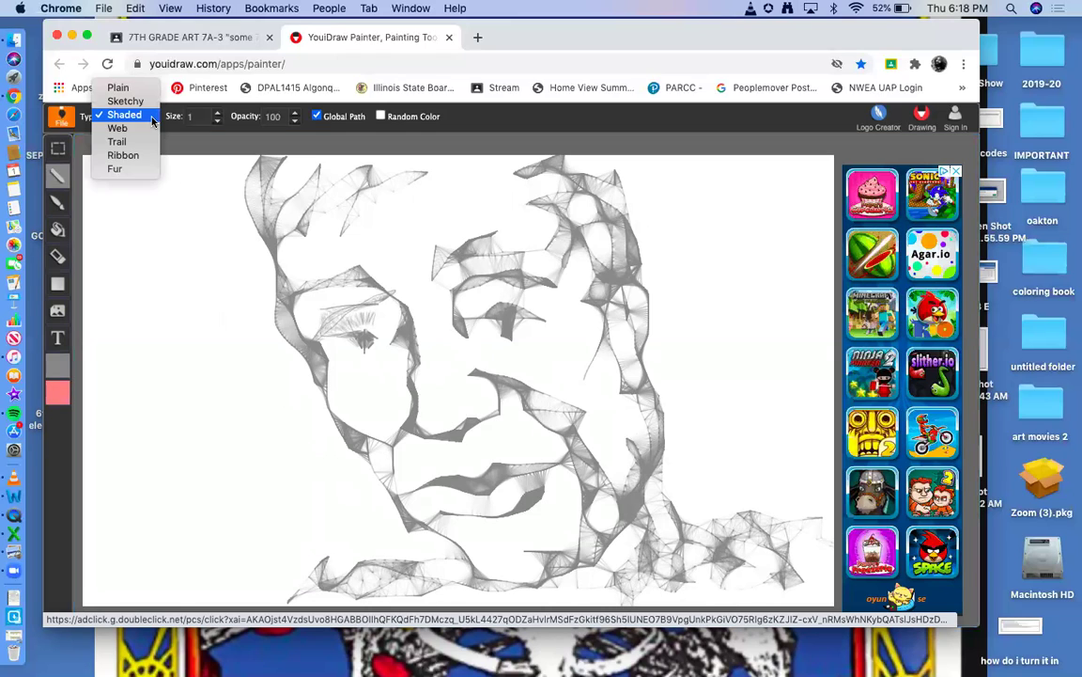
left_click(141, 168)
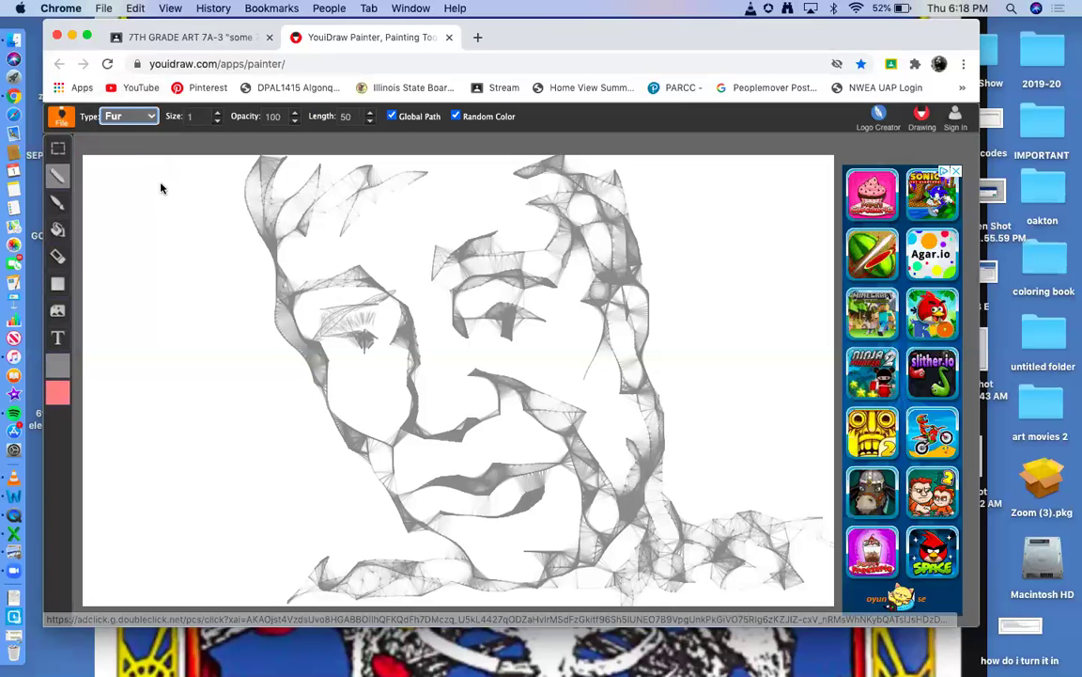
mouse_move(160, 186)
left_mouse_down()
mouse_move(172, 335)
mouse_move(121, 330)
mouse_move(249, 382)
mouse_move(291, 319)
mouse_move(283, 428)
mouse_move(170, 458)
mouse_move(203, 457)
mouse_move(183, 546)
mouse_move(179, 515)
mouse_move(303, 473)
mouse_move(234, 300)
mouse_move(245, 207)
mouse_move(183, 205)
left_mouse_up()
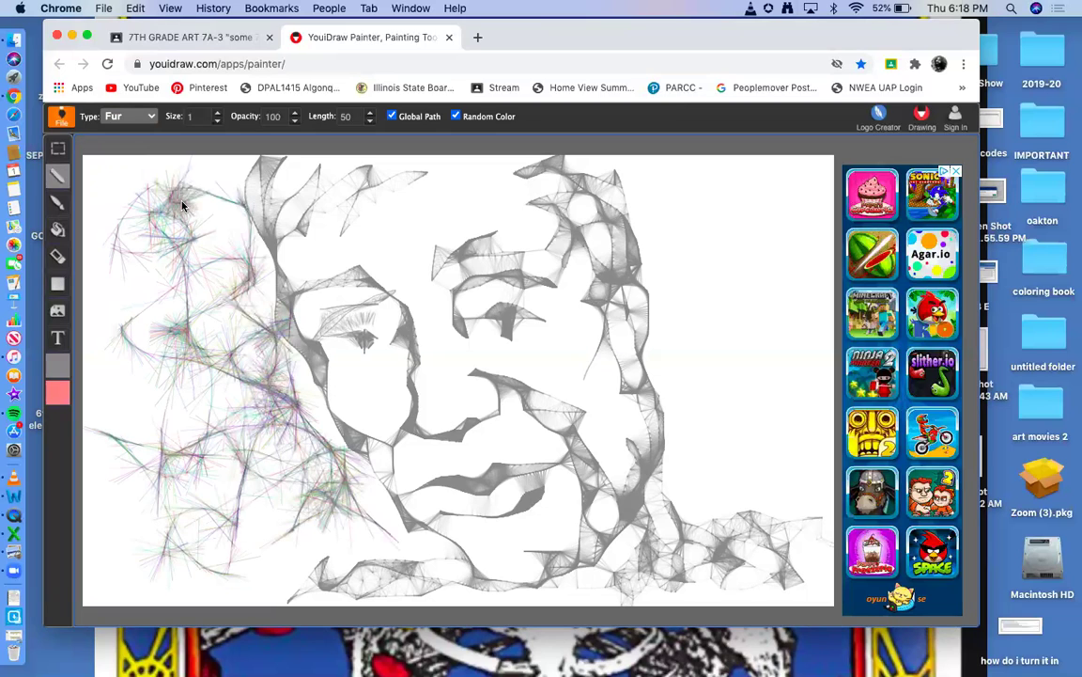
mouse_move(692, 203)
left_mouse_down()
mouse_move(676, 188)
mouse_move(739, 246)
mouse_move(742, 169)
mouse_move(780, 284)
mouse_move(694, 304)
mouse_move(800, 304)
mouse_move(707, 363)
mouse_move(748, 391)
mouse_move(730, 420)
mouse_move(681, 410)
mouse_move(773, 425)
mouse_move(735, 498)
mouse_move(769, 492)
mouse_move(792, 399)
mouse_move(752, 365)
mouse_move(795, 263)
mouse_move(799, 218)
mouse_move(784, 190)
left_mouse_up()
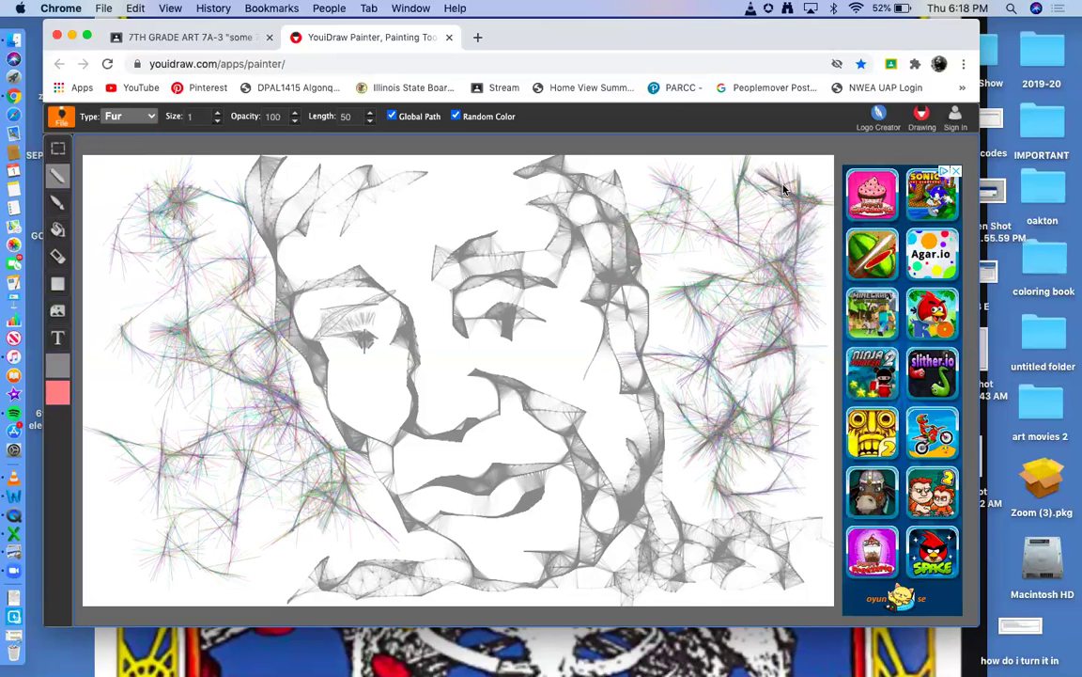
left_click_drag(711, 173, 641, 179)
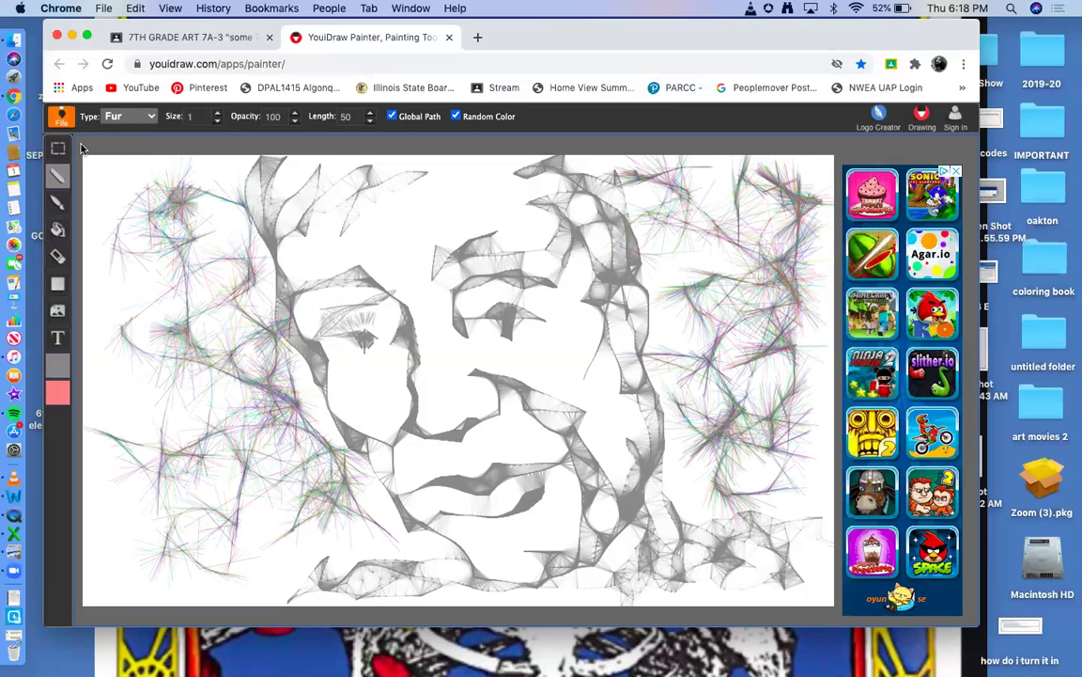
- Capture a screenshot of the entire canvas area with the finished portrait
left_click_drag(83, 146, 839, 615)
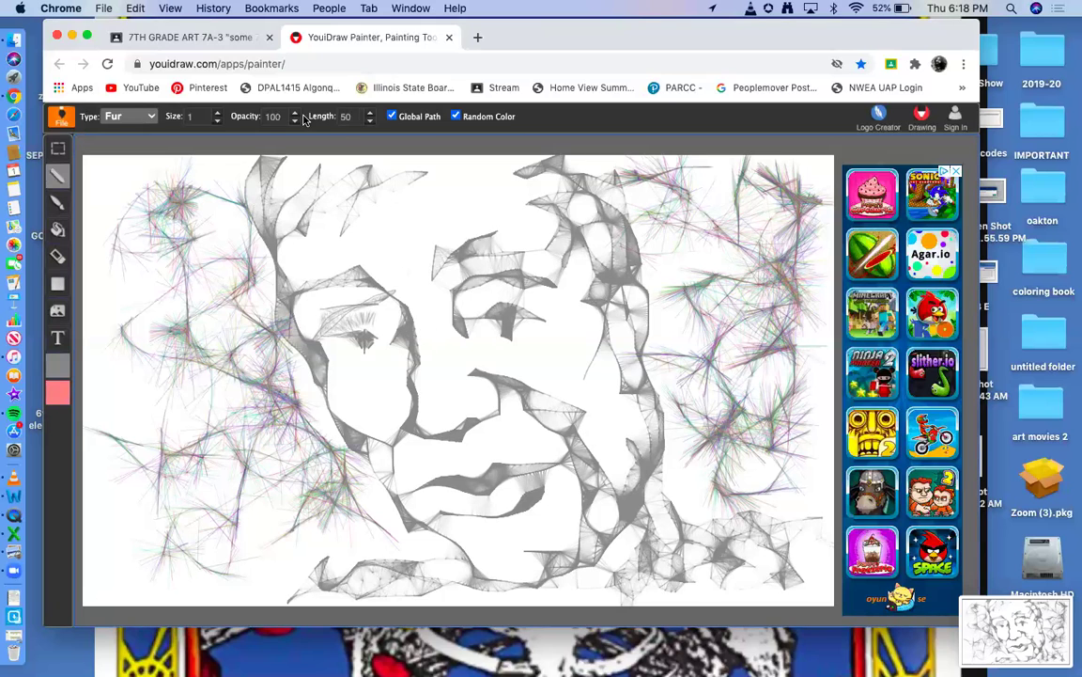
- Return to the 7th grade art class in Google Classroom, look through its older stream posts, and open its Classwork page
left_click(214, 36)
scroll(541, 354, "down", 15)
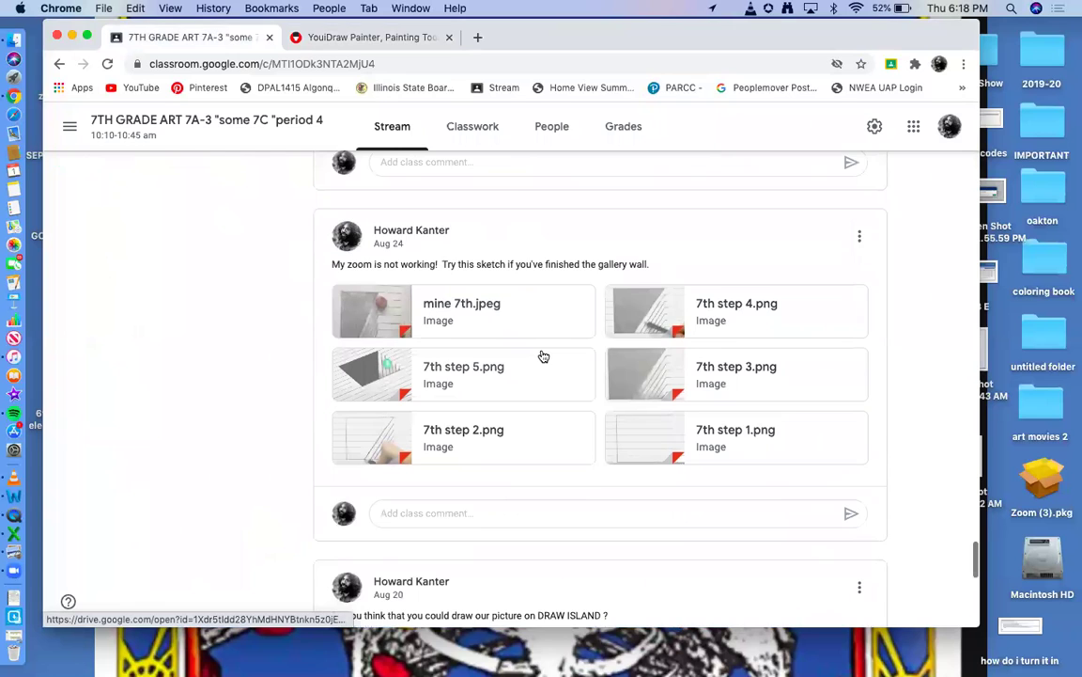
scroll(541, 355, "down", 5)
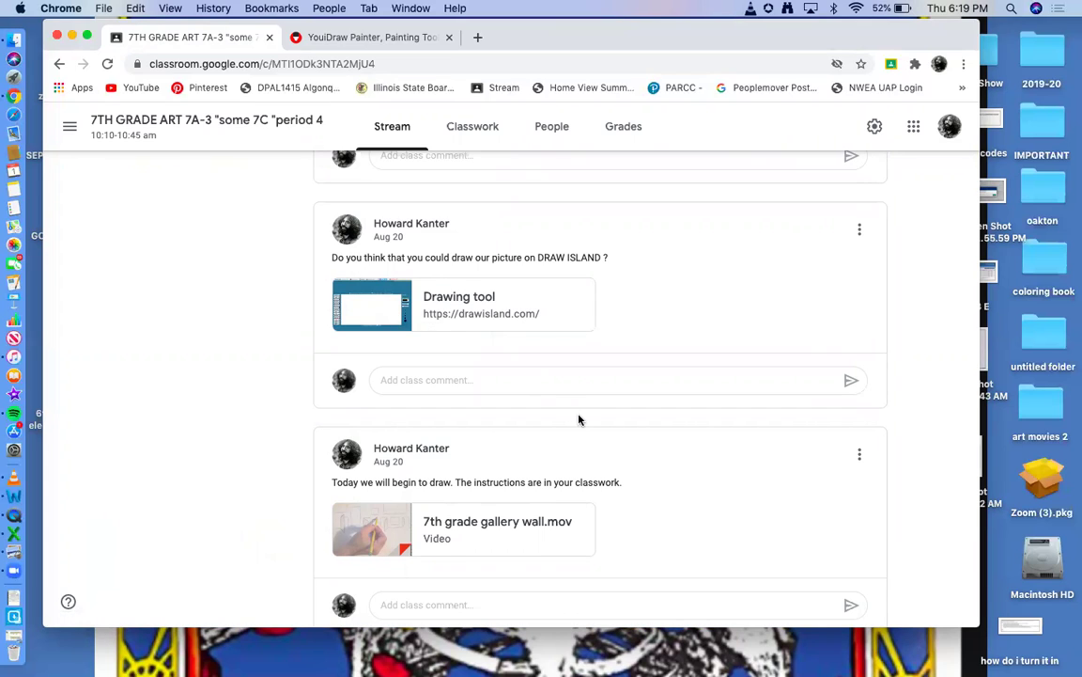
left_click(452, 138)
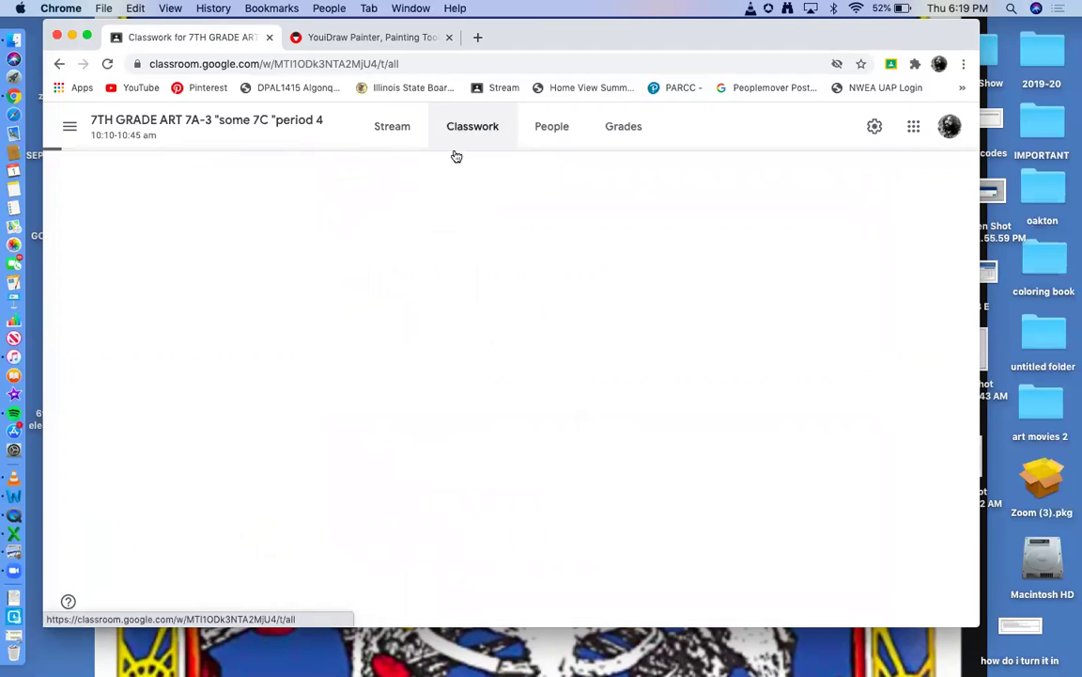